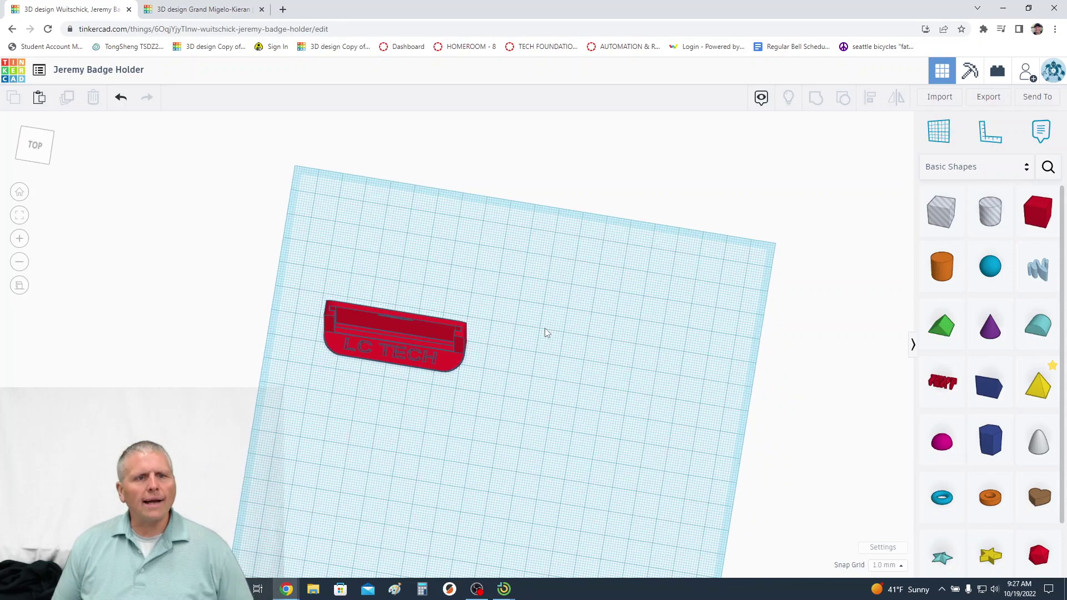
# Examine the finished badge holder from above and from the front, including its slot, card recess and LC TECH lettering.
pyautogui.scroll(5, 537, 327)
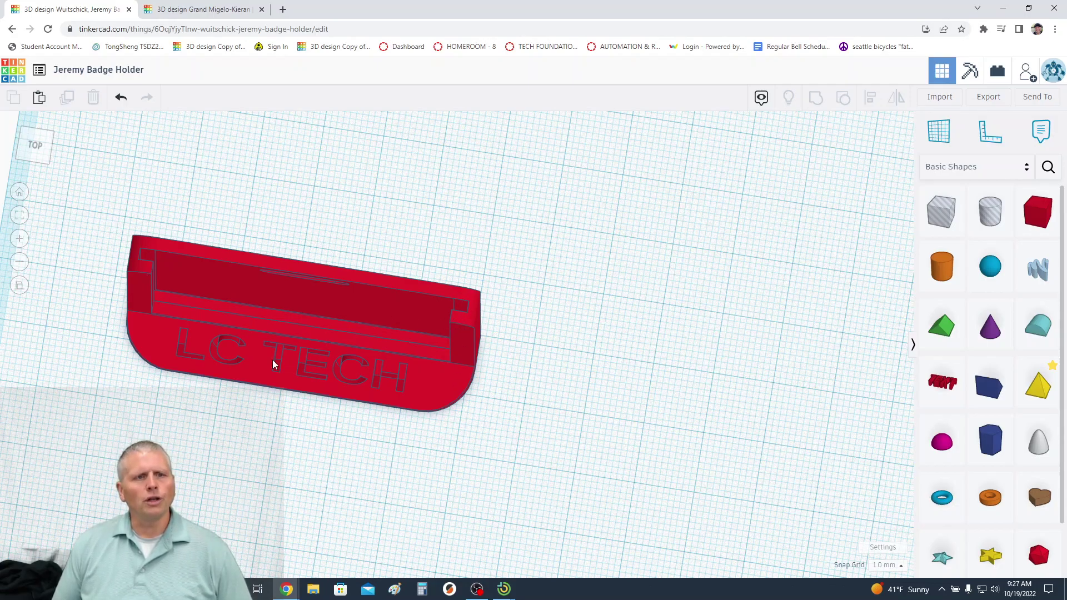
pyautogui.moveTo(531, 547); pyautogui.dragTo(577, 392, button='right')
pyautogui.scroll(-3, 620, 360)
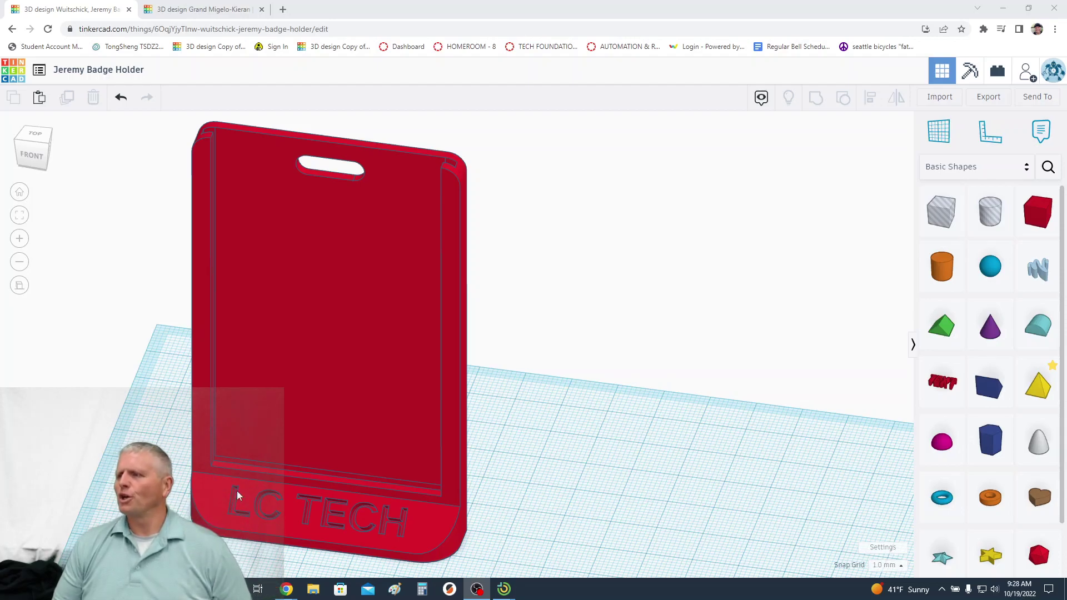
pyautogui.moveTo(771, 401); pyautogui.dragTo(885, 420, button='middle')
pyautogui.scroll(-2, 815, 397)
pyautogui.scroll(-2, 789, 395)
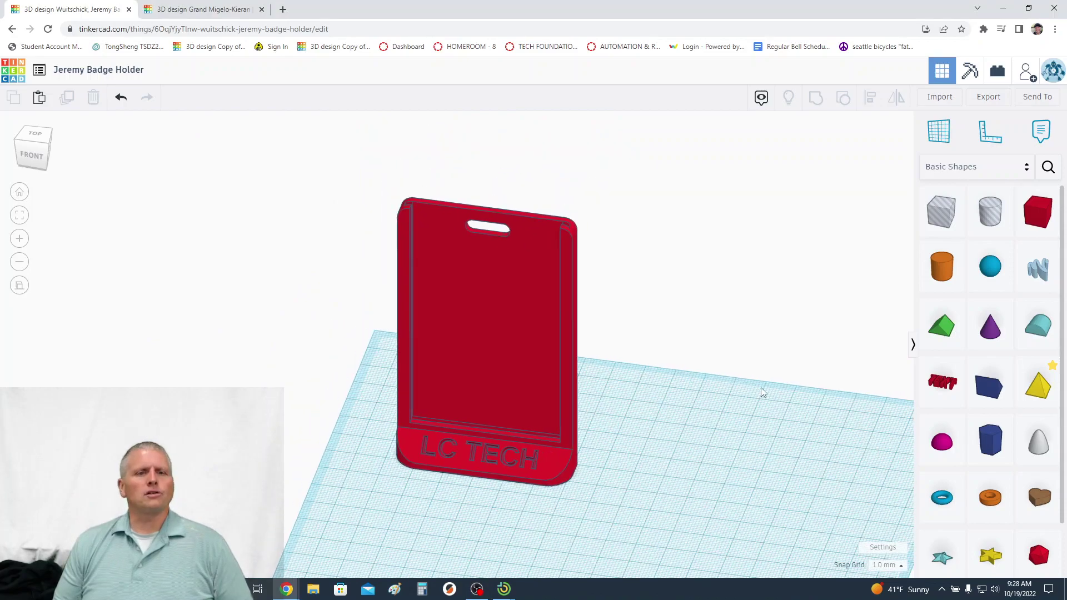
pyautogui.moveTo(761, 388); pyautogui.dragTo(671, 355, button='middle')
pyautogui.click(426, 346)
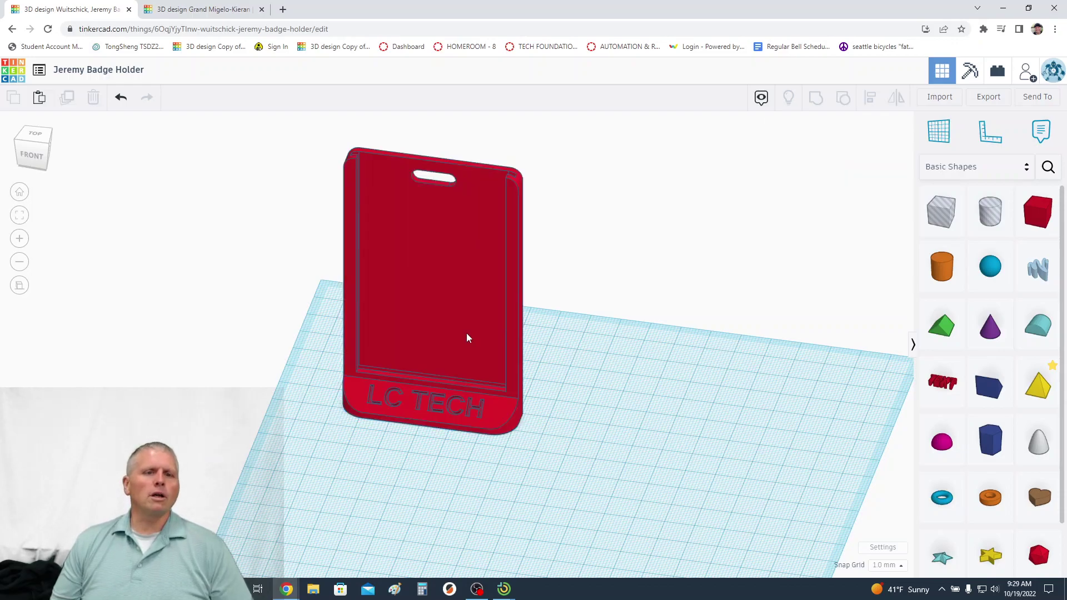
# Switch to the other open design and rename it with the owner's first name followed by "Badge Holder".
pyautogui.click(190, 5)
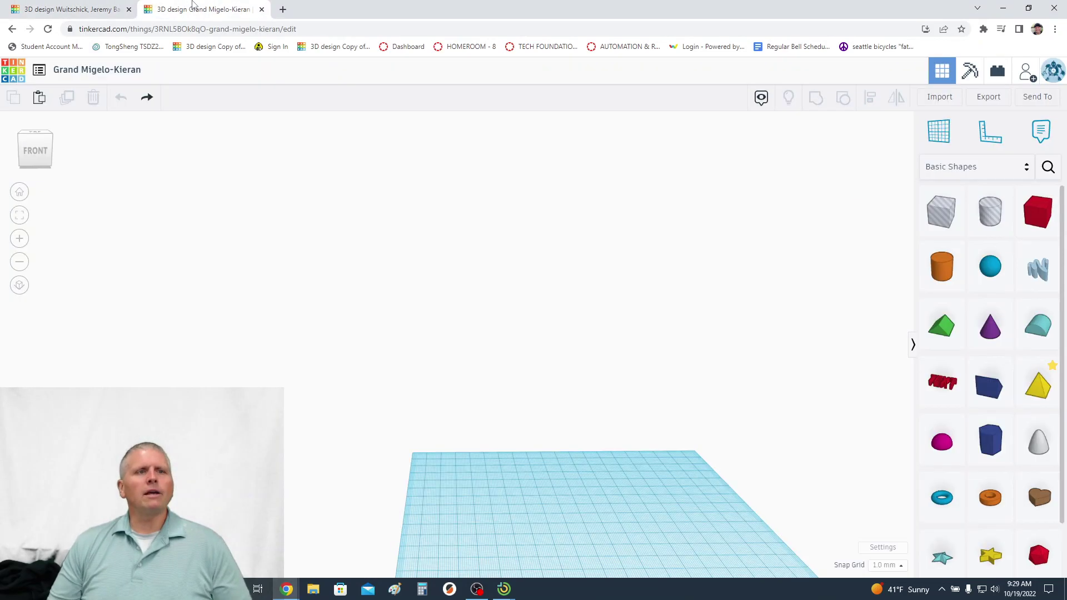
pyautogui.click(123, 72)
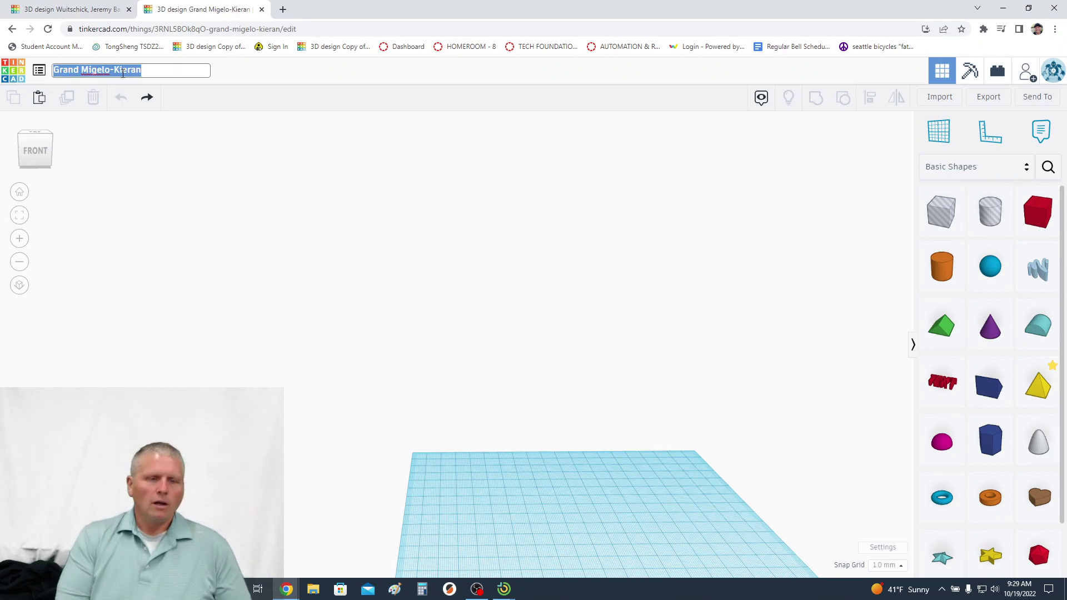
pyautogui.press('BackSpace')
pyautogui.write('J')
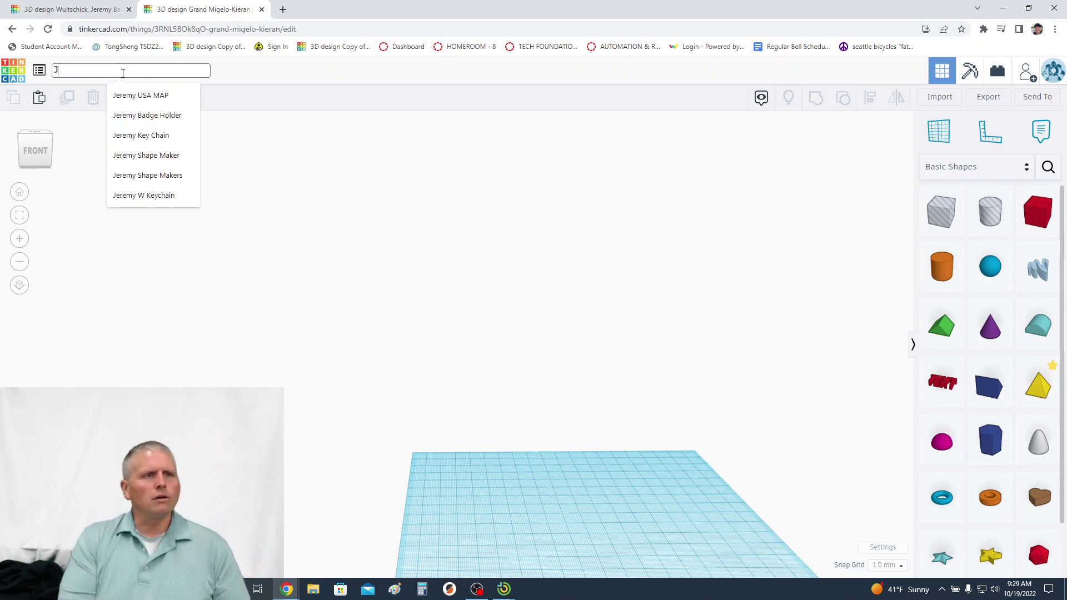
pyautogui.write('eremy Badge')
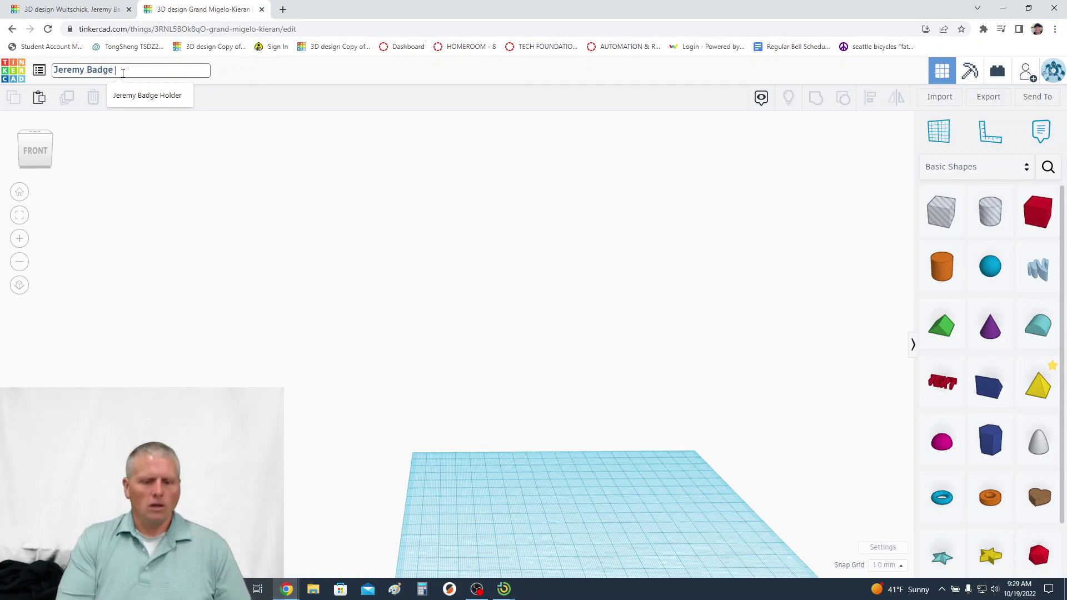
pyautogui.write(' Holder')
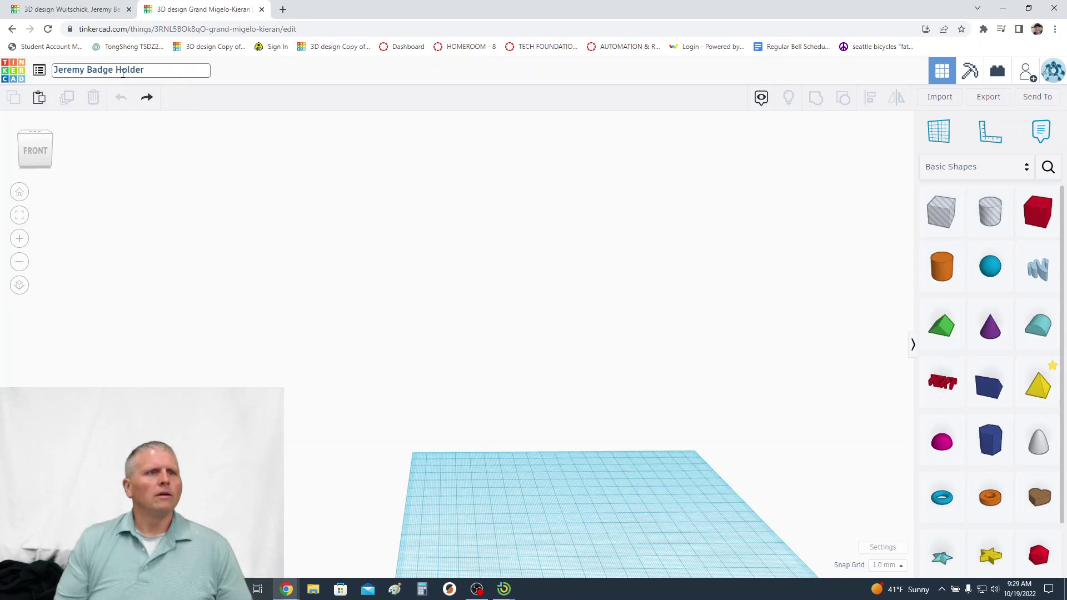
pyautogui.click(211, 214)
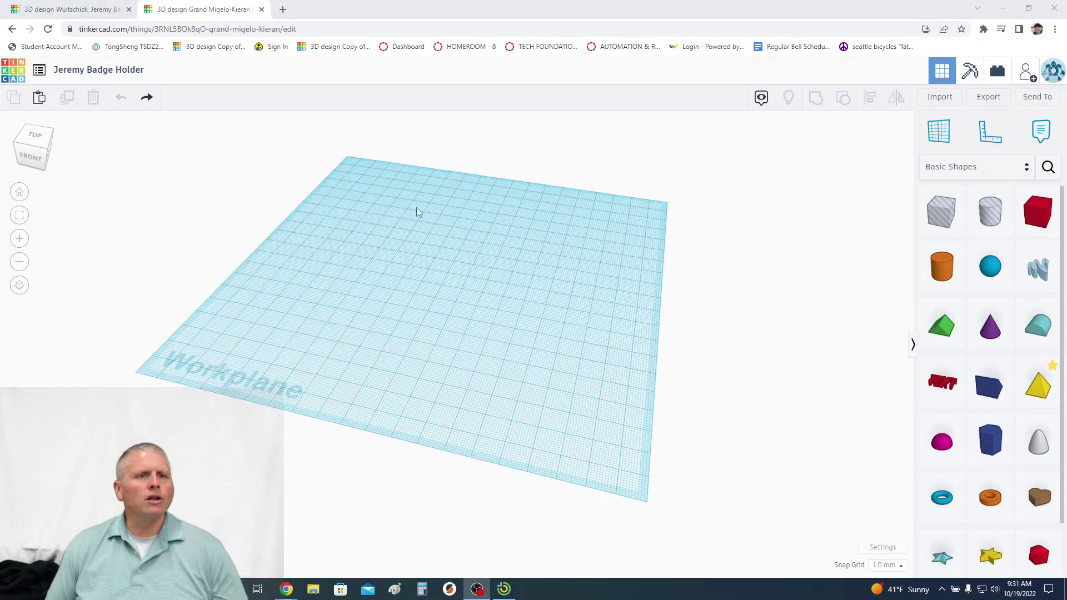
# Paste the copied badge holder onto the empty workplane and ungroup it into its component shapes.
pyautogui.moveTo(388, 205); pyautogui.dragTo(393, 240, button='right')
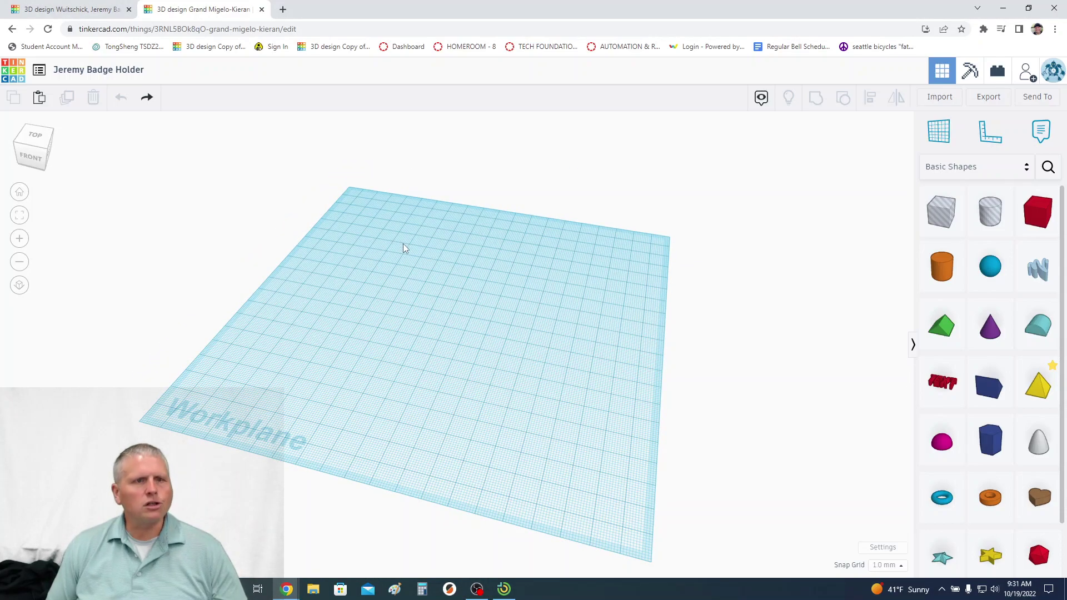
pyautogui.hotkey('ctrl', 'v')
pyautogui.moveTo(592, 320); pyautogui.dragTo(625, 365, button='middle')
pyautogui.moveTo(626, 365); pyautogui.dragTo(605, 333, button='right')
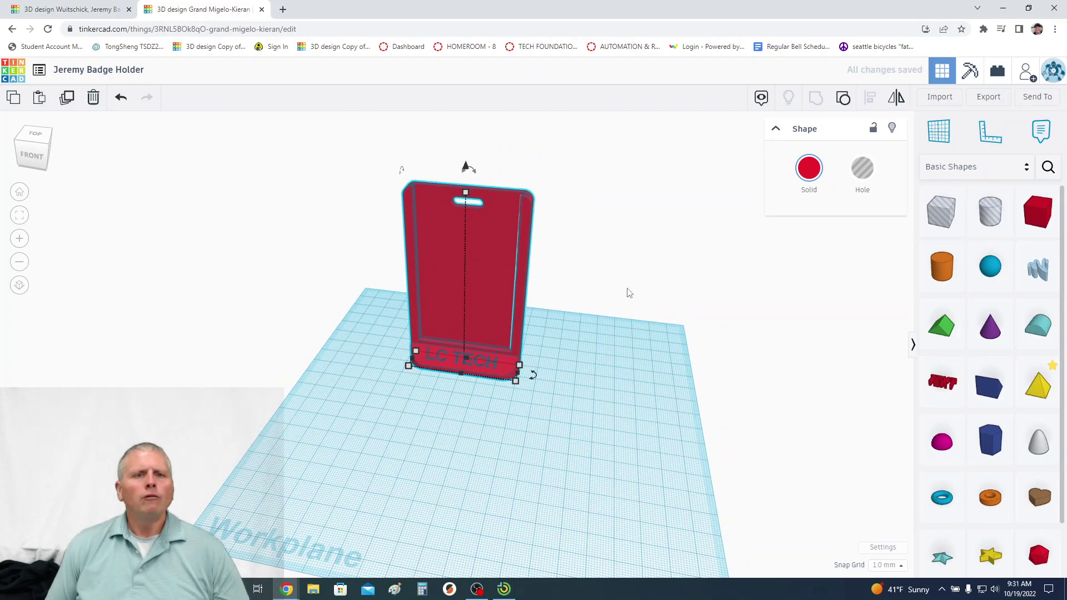
pyautogui.click(834, 102)
# Delete the two corner-rounding hole shapes at the upper corners of the badge holder.
pyautogui.click(542, 191)
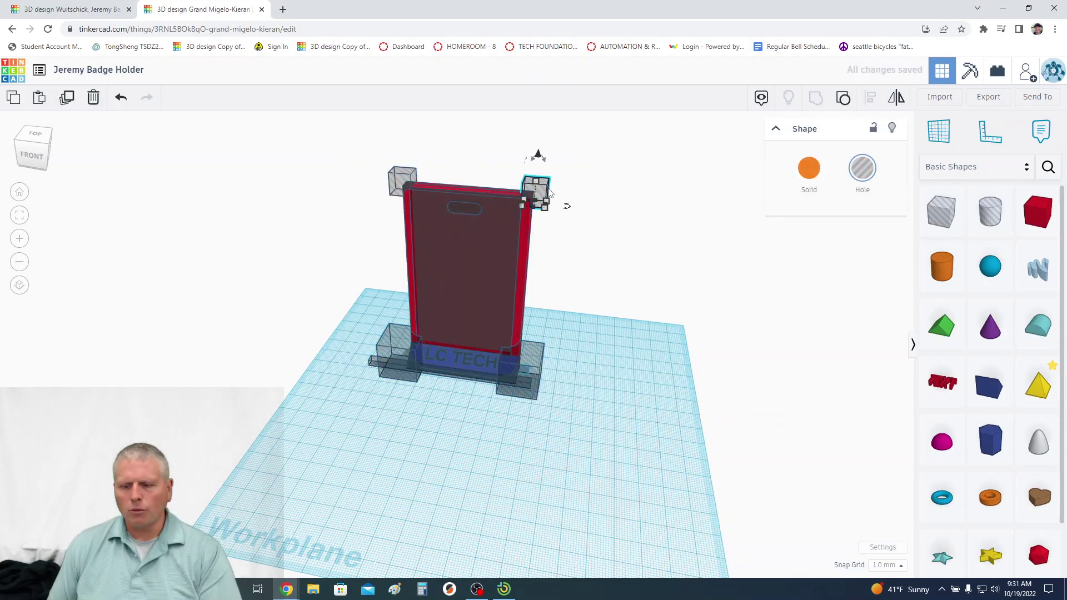
pyautogui.click(472, 169)
pyautogui.click(398, 173)
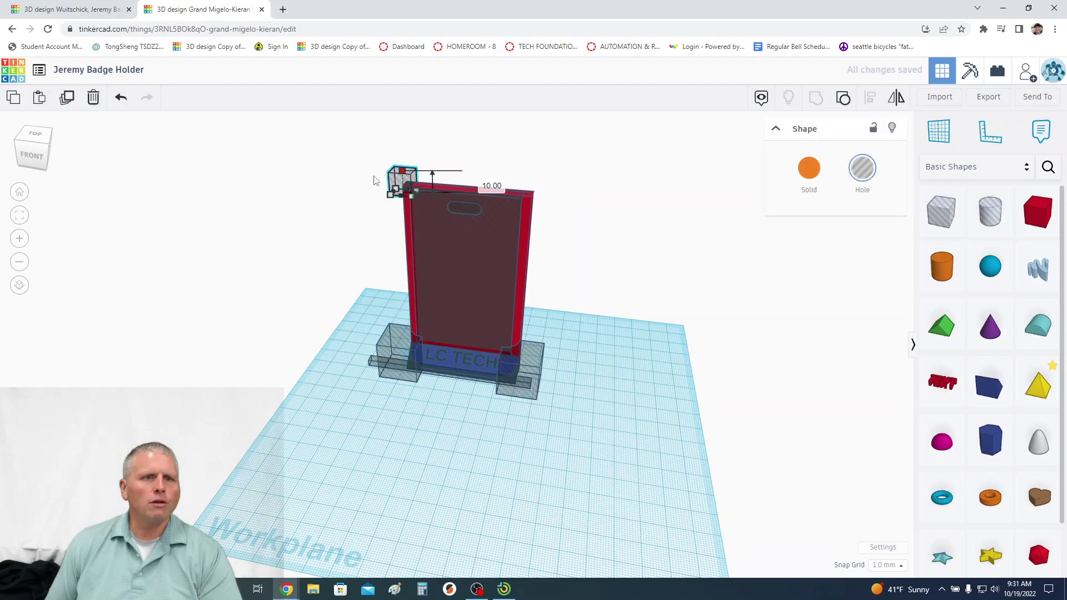
pyautogui.press('Delete')
# Delete the two larger corner-rounding hole shapes at the lower corners of the badge holder.
pyautogui.moveTo(417, 350); pyautogui.dragTo(365, 438)
pyautogui.moveTo(456, 508); pyautogui.dragTo(457, 522, button='right')
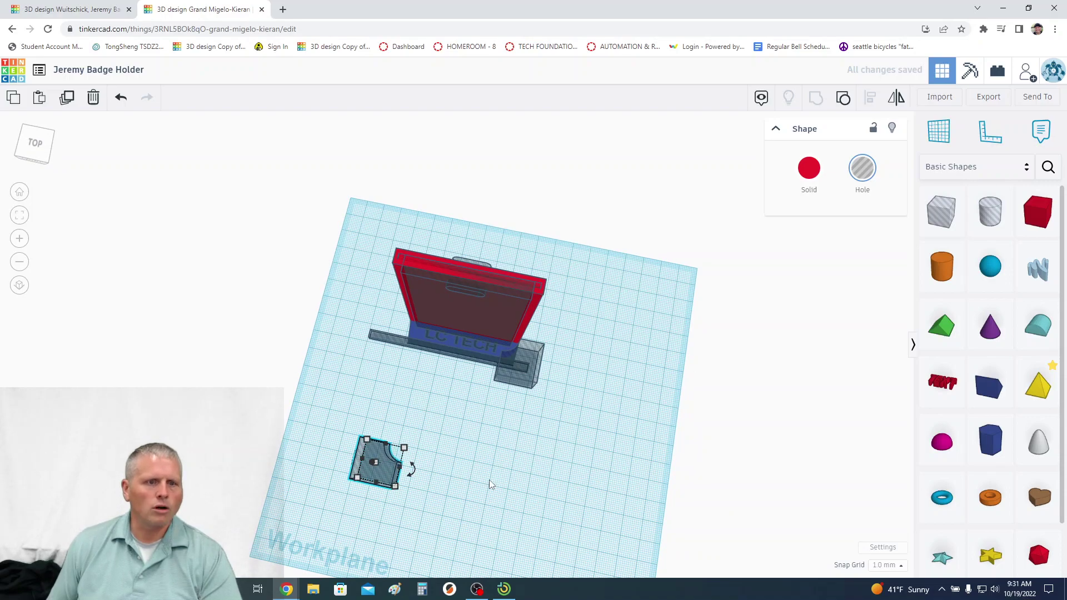
pyautogui.press('Delete')
pyautogui.click(529, 371)
pyautogui.press('Delete')
# Delete the long thin hole bar running along the base of the badge holder.
pyautogui.moveTo(599, 421); pyautogui.dragTo(597, 388, button='right')
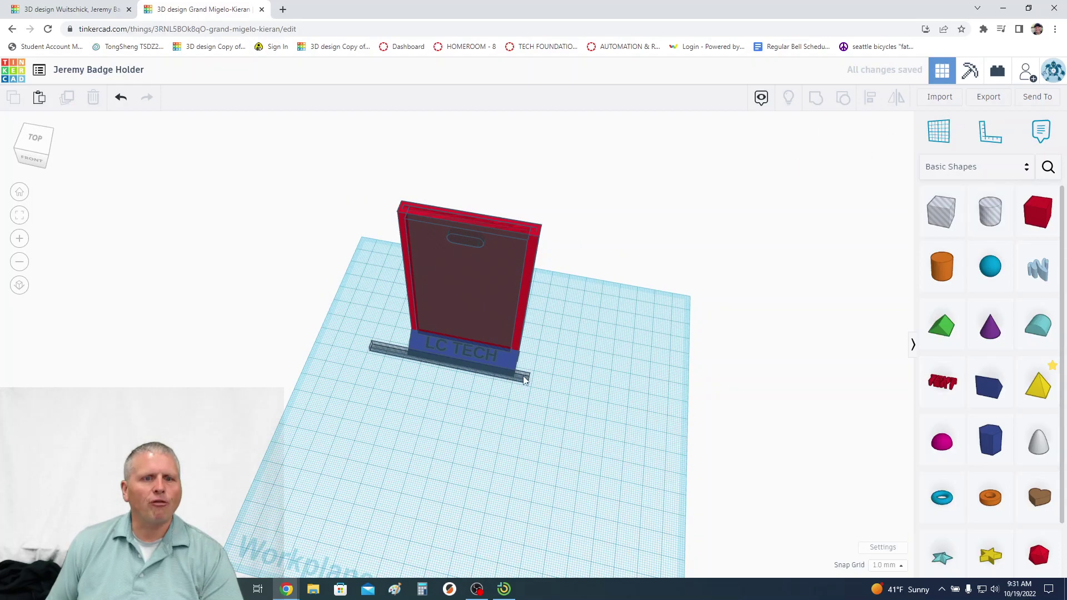
pyautogui.click(525, 380)
pyautogui.press('Delete')
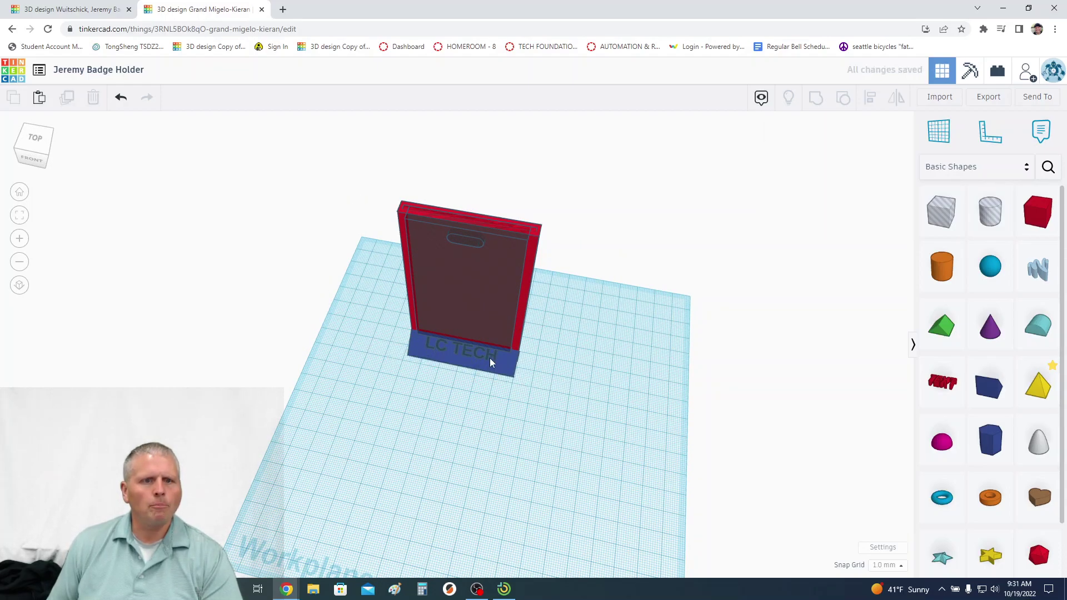
# Delete the LC TECH text hole from the blue block at the base.
pyautogui.moveTo(545, 381); pyautogui.dragTo(429, 355, button='right')
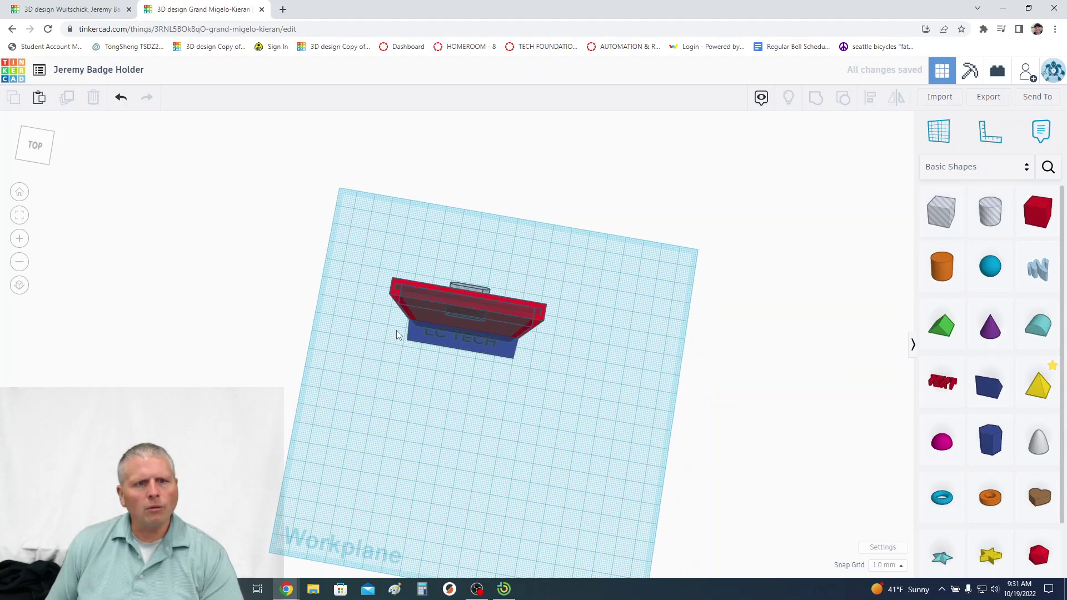
pyautogui.moveTo(426, 354); pyautogui.dragTo(428, 354)
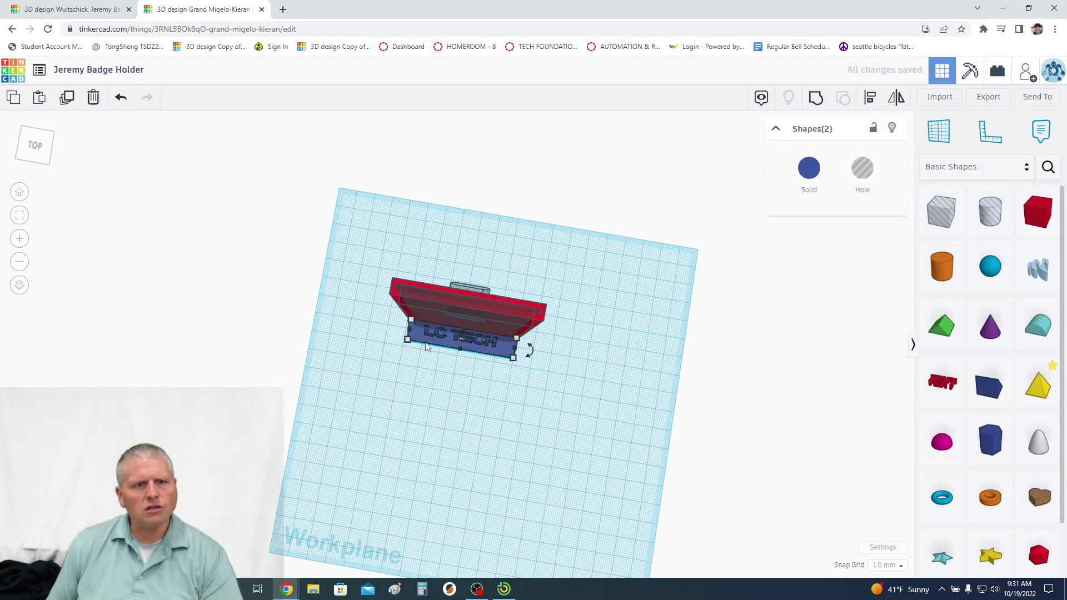
pyautogui.click(432, 343)
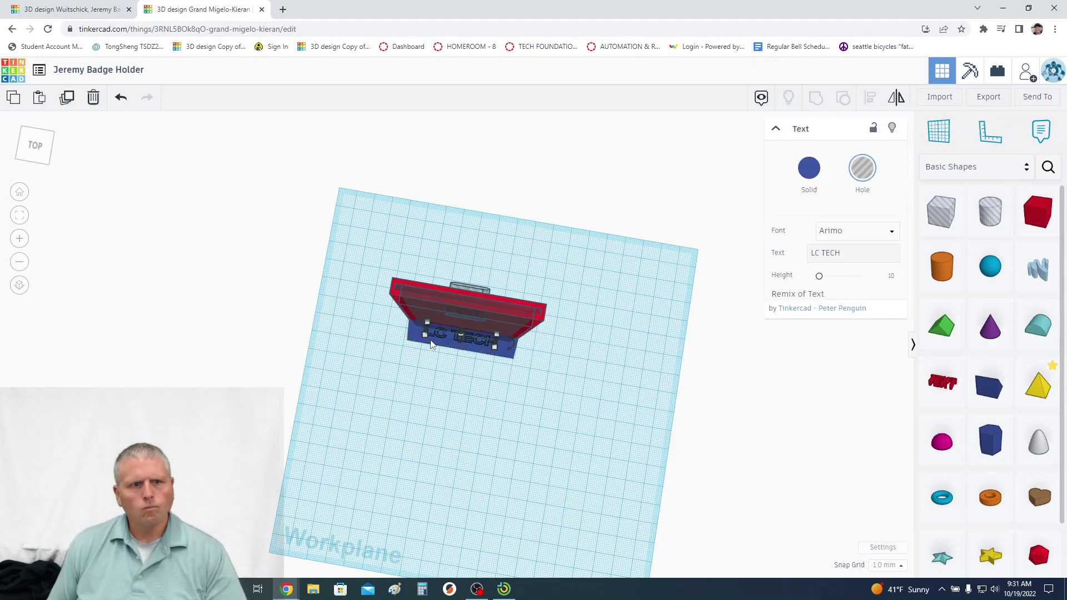
pyautogui.click(562, 409)
pyautogui.moveTo(562, 409); pyautogui.dragTo(575, 381, button='right')
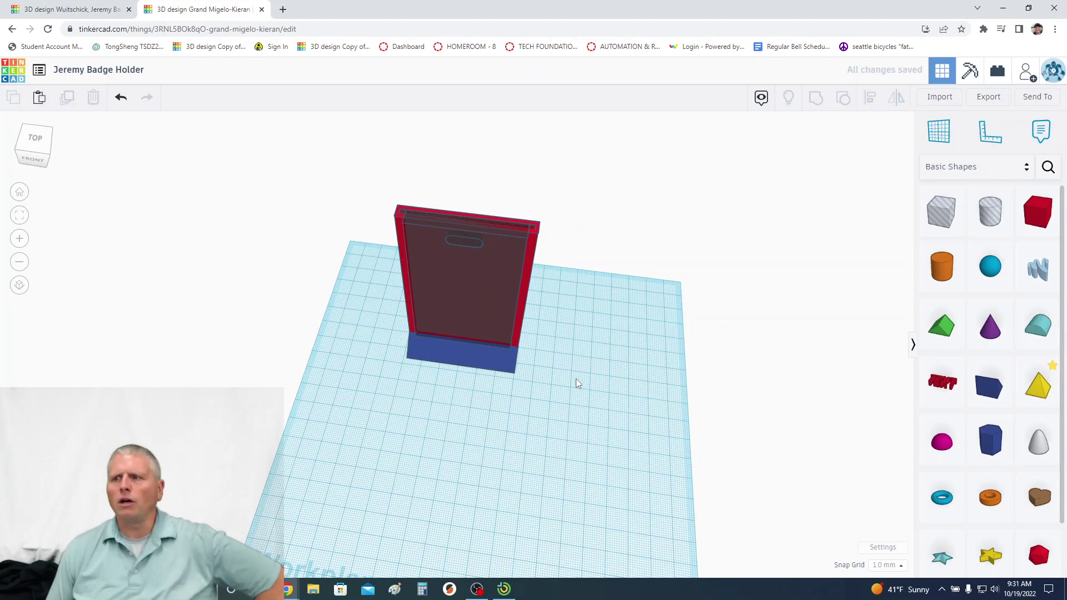
# Move the red body plate out in front of the other badge holder parts and check its width and depth.
pyautogui.moveTo(594, 370); pyautogui.dragTo(497, 315, button='right')
pyautogui.click(497, 315)
pyautogui.click(562, 305)
pyautogui.moveTo(562, 305); pyautogui.dragTo(607, 299, button='right')
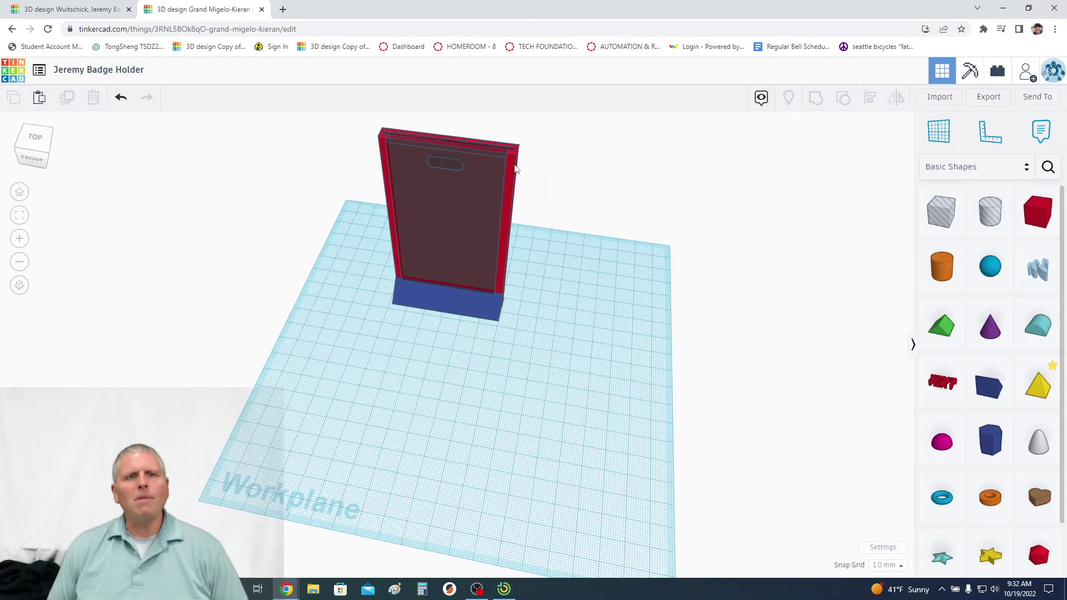
pyautogui.moveTo(508, 182); pyautogui.dragTo(379, 241)
pyautogui.moveTo(647, 406); pyautogui.dragTo(698, 397, button='right')
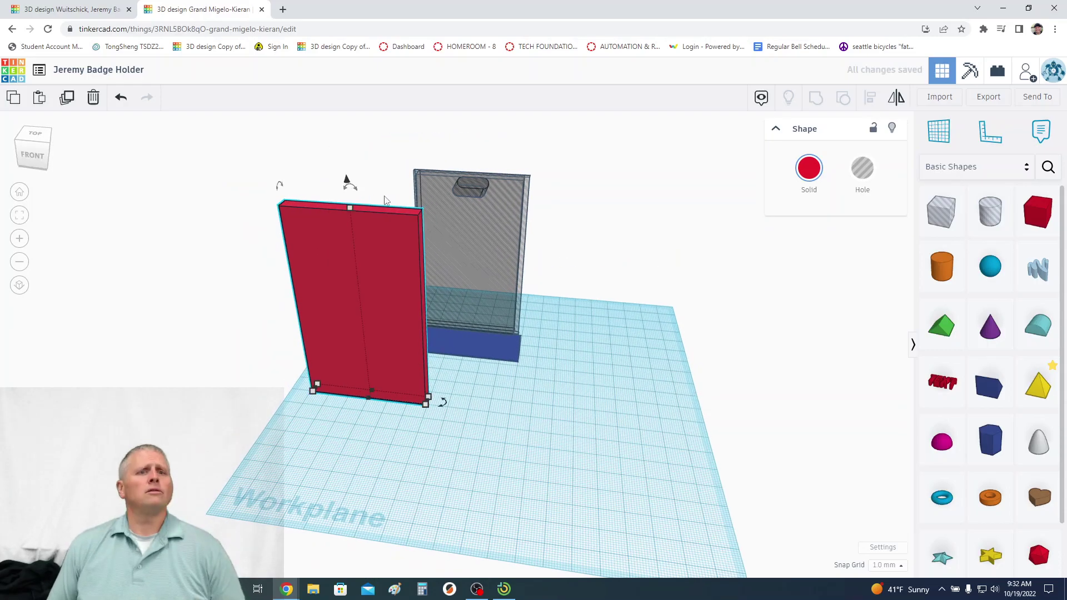
pyautogui.moveTo(350, 212)
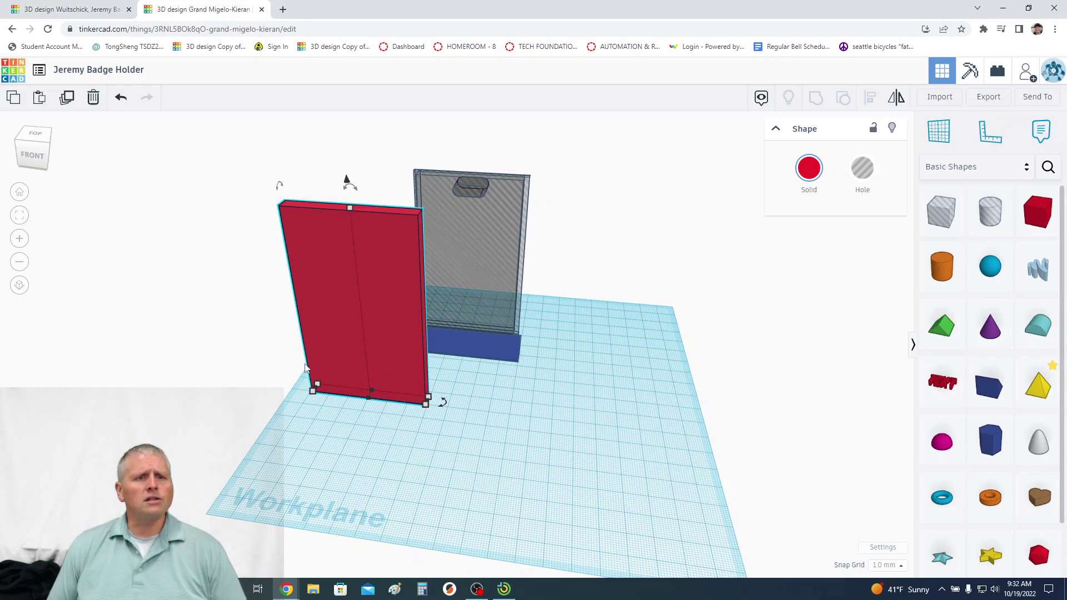
pyautogui.moveTo(315, 394)
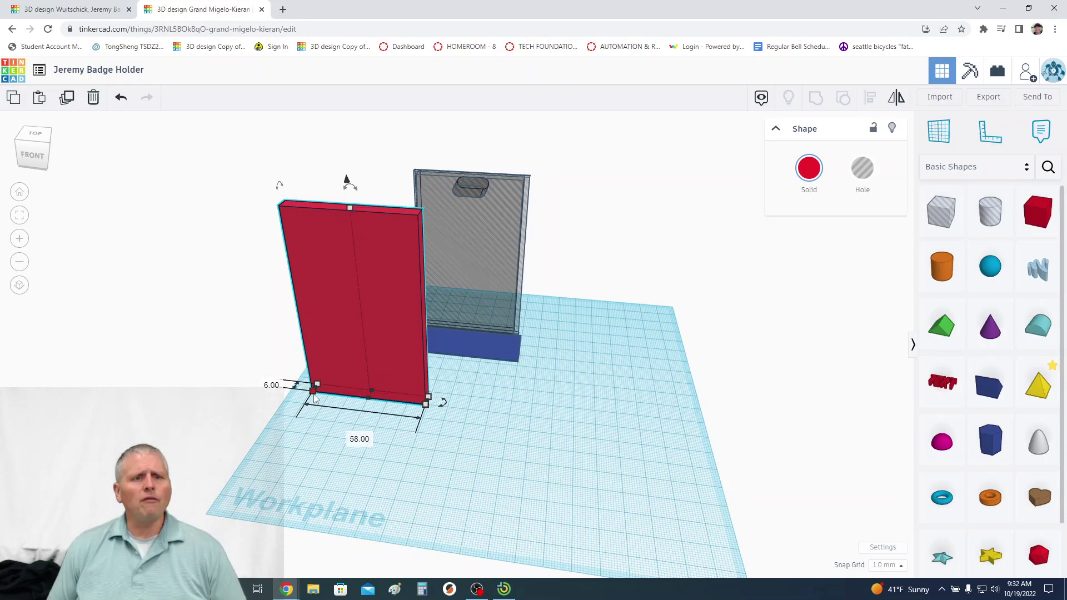
pyautogui.moveTo(634, 363); pyautogui.dragTo(677, 360, button='right')
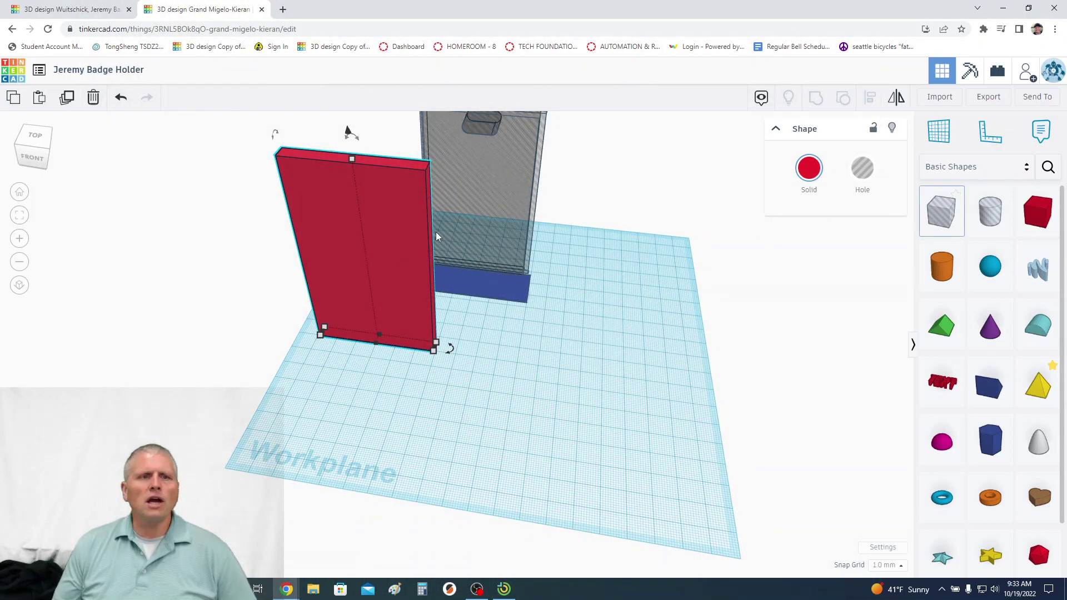
# Place a solid box on the workplane in front of the red plate and colour it light blue.
pyautogui.moveTo(1028, 219); pyautogui.dragTo(365, 386)
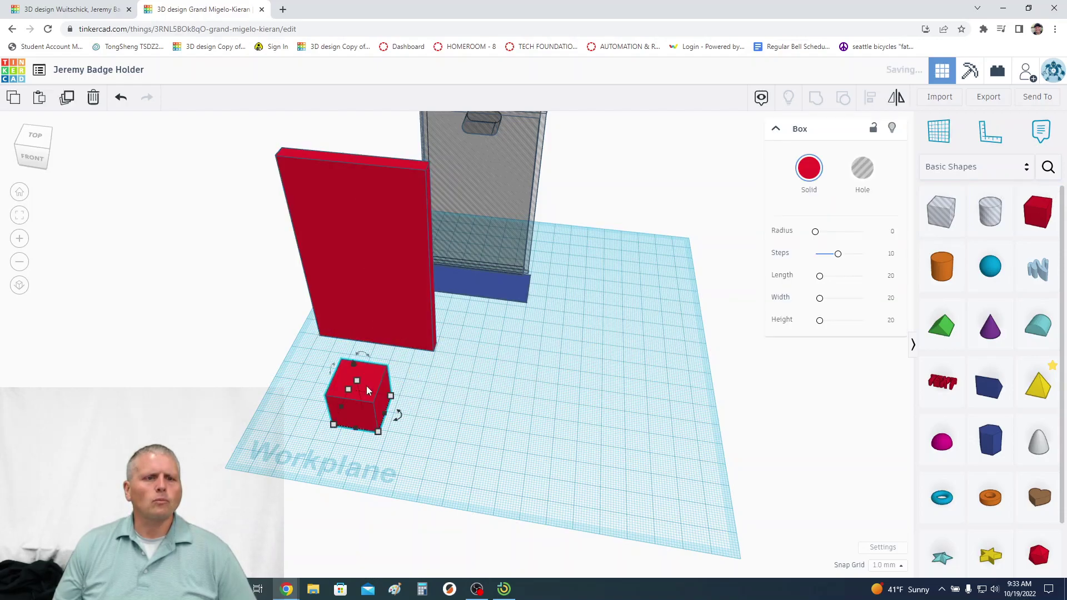
pyautogui.click(809, 168)
pyautogui.click(916, 251)
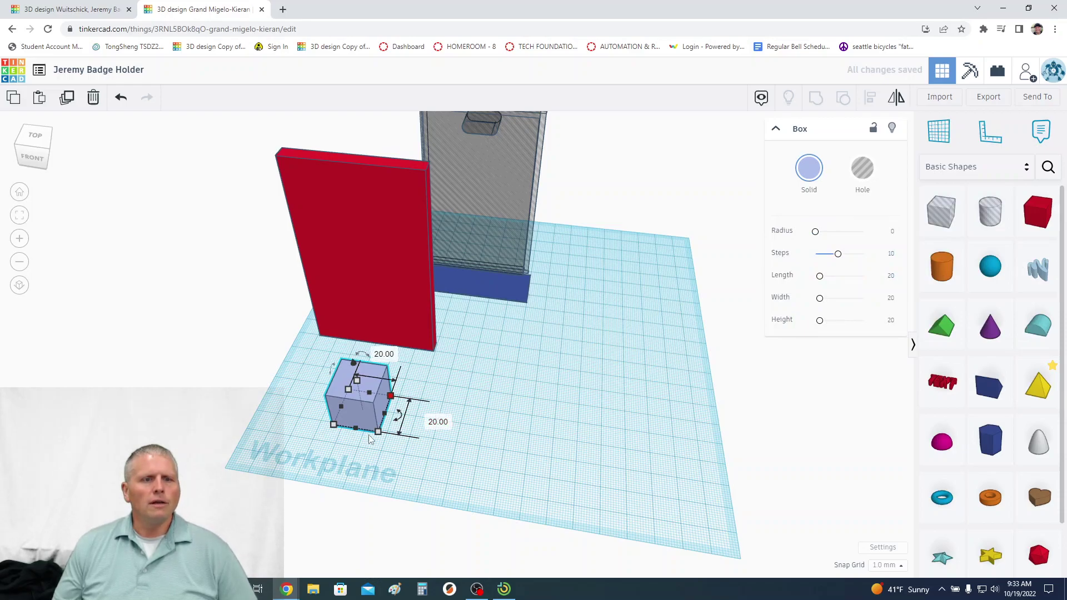
# Set the light blue box's width to 58 mm and its depth to 6 mm.
pyautogui.click(346, 475)
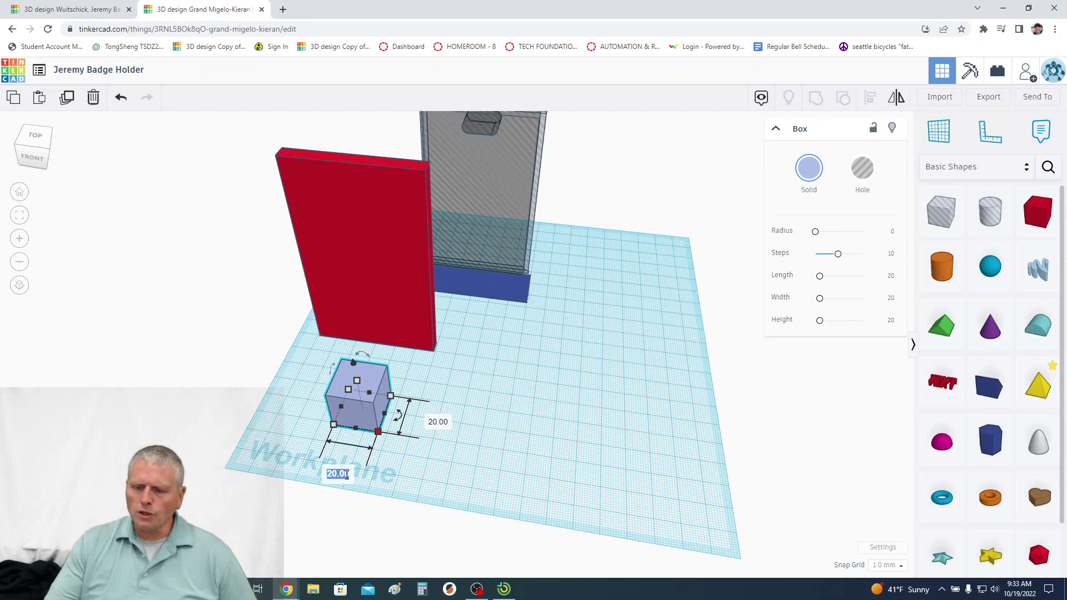
pyautogui.write('58')
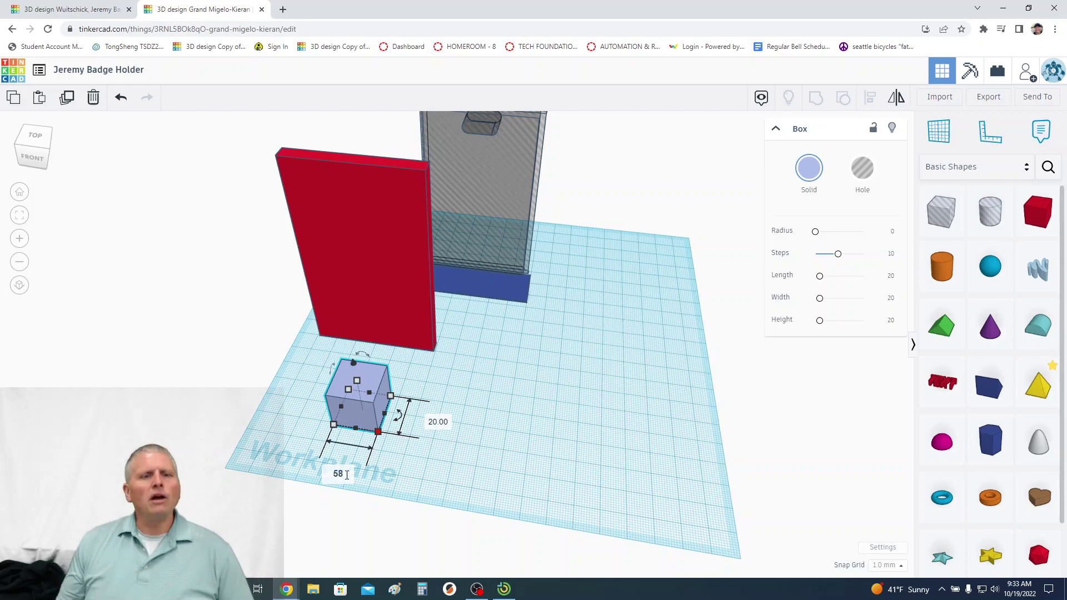
pyautogui.press('Return')
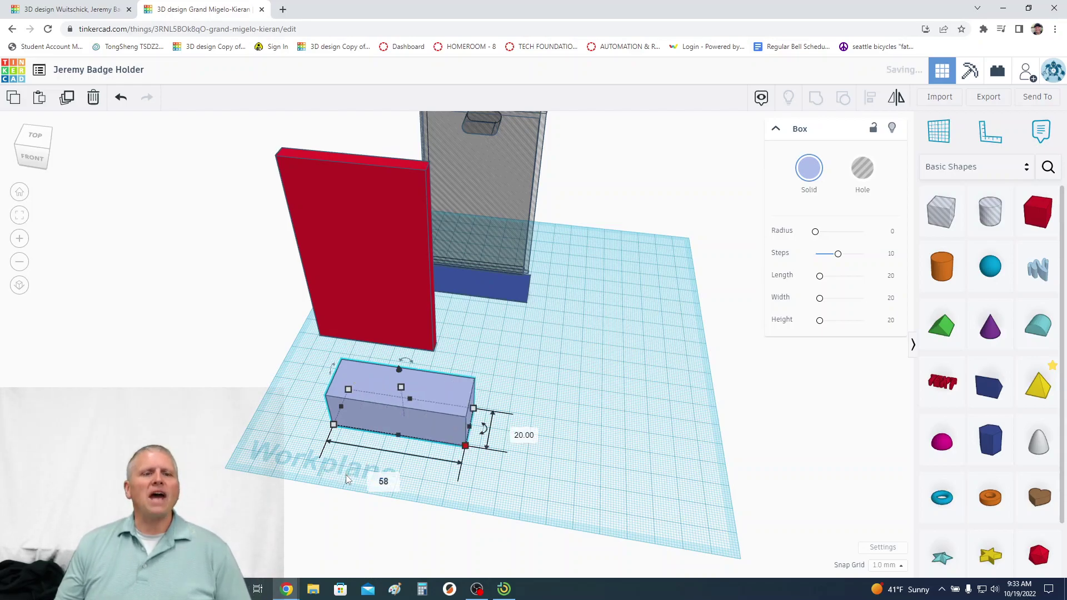
pyautogui.click(346, 475)
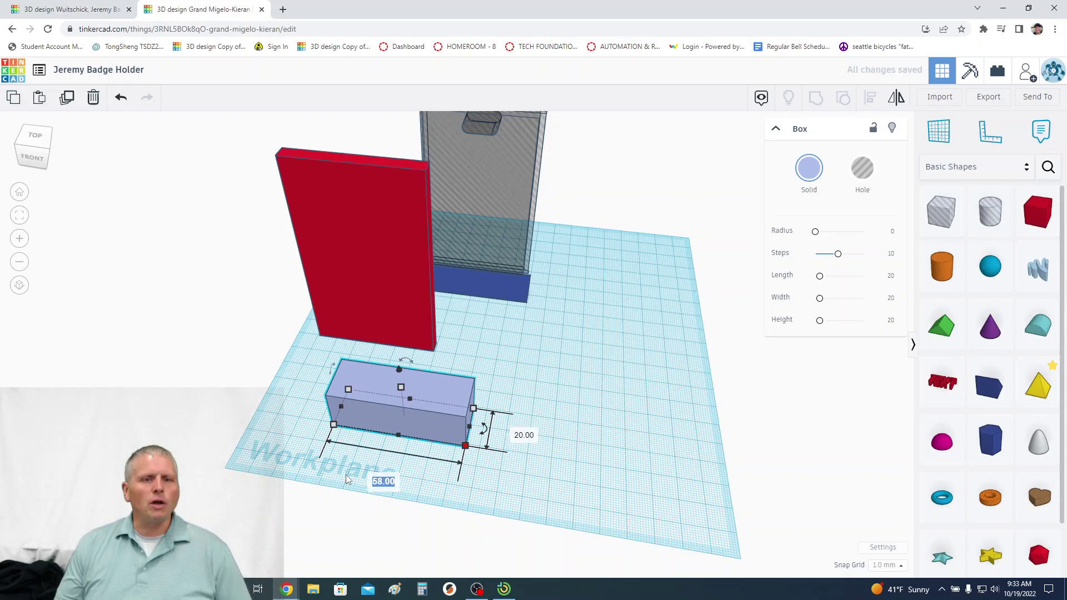
pyautogui.press('Tab')
pyautogui.write('6')
pyautogui.press('Tab')
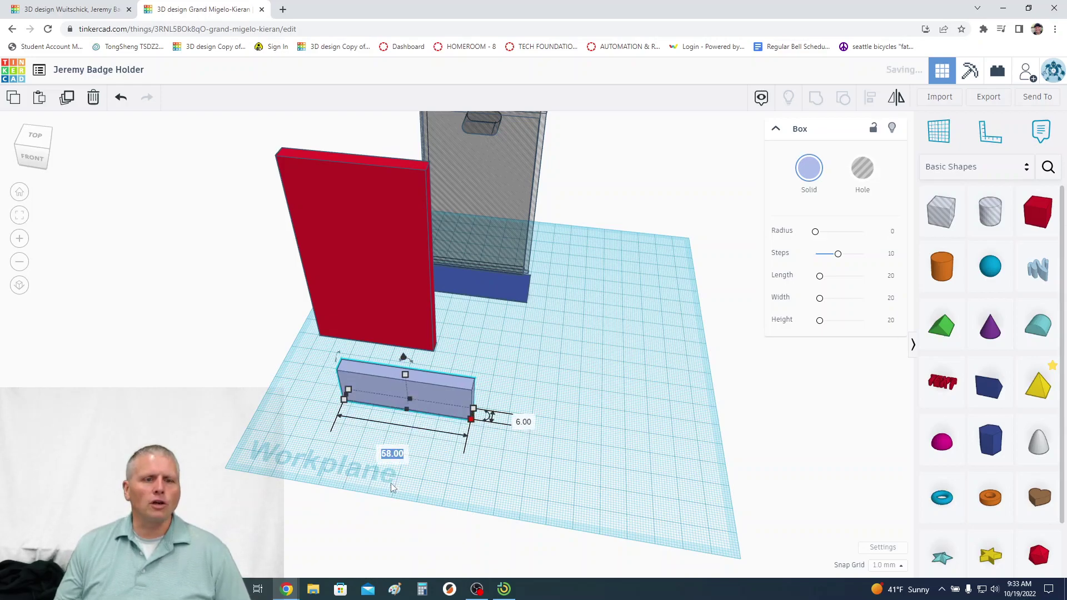
pyautogui.click(529, 422)
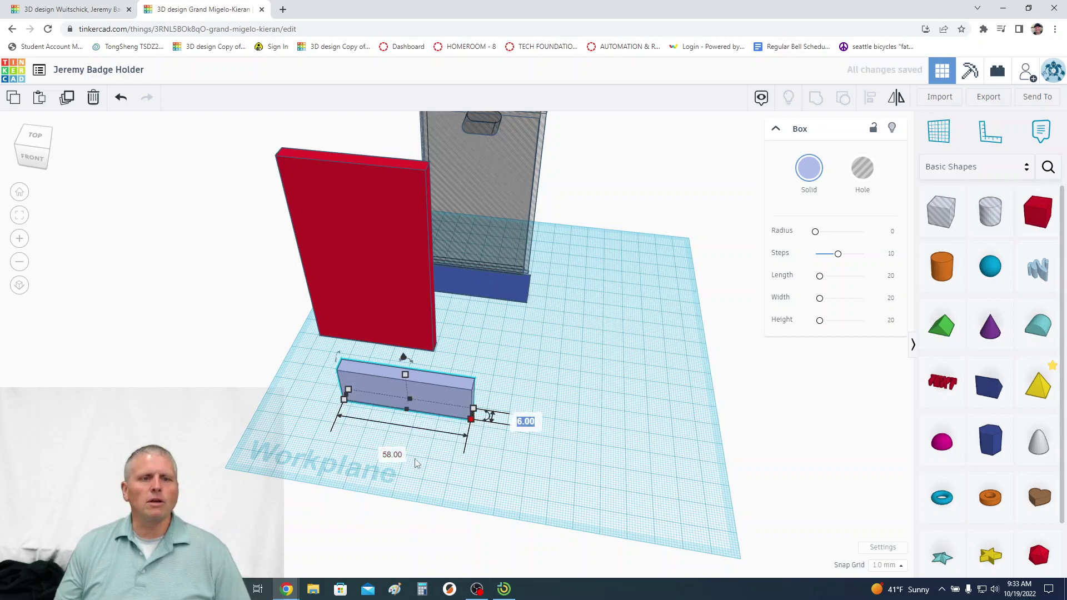
pyautogui.press('Tab')
pyautogui.press('Return')
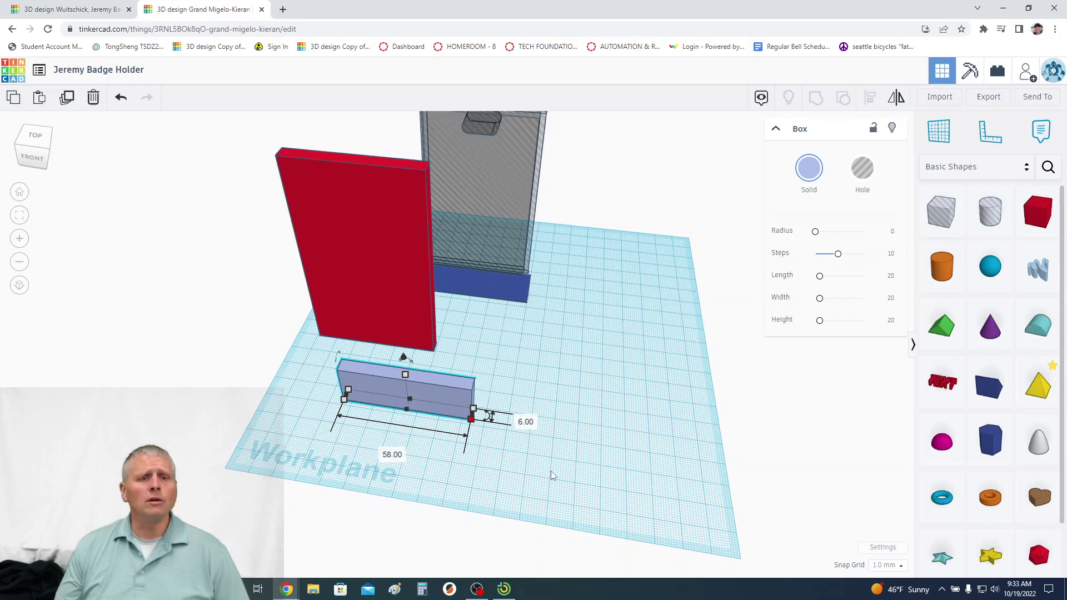
# Check the red plate's height and set the light blue box's height to 96 mm.
pyautogui.click(353, 159)
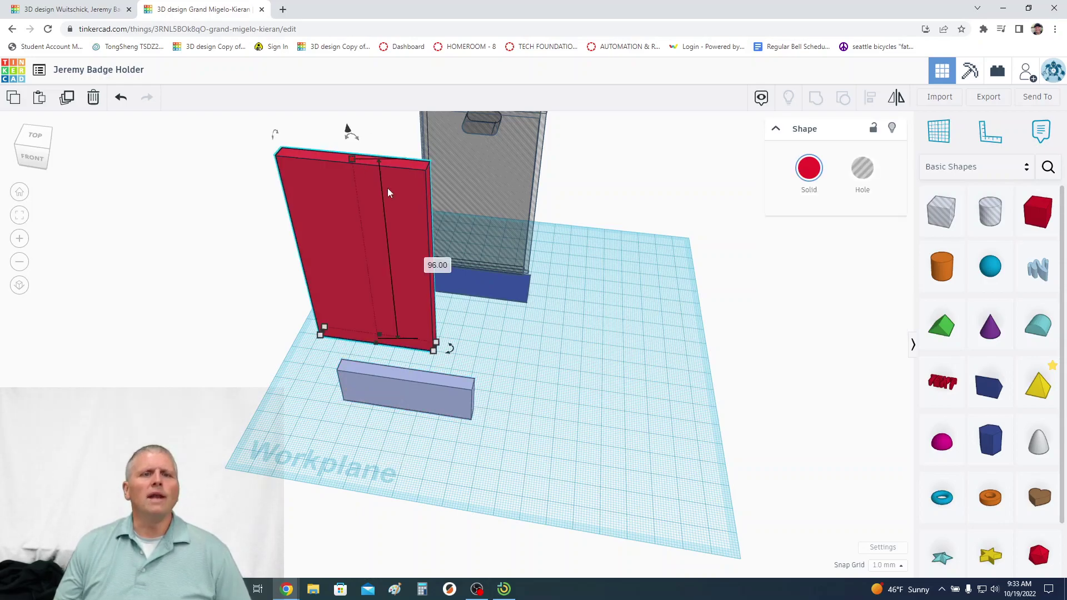
pyautogui.click(516, 395)
pyautogui.click(418, 402)
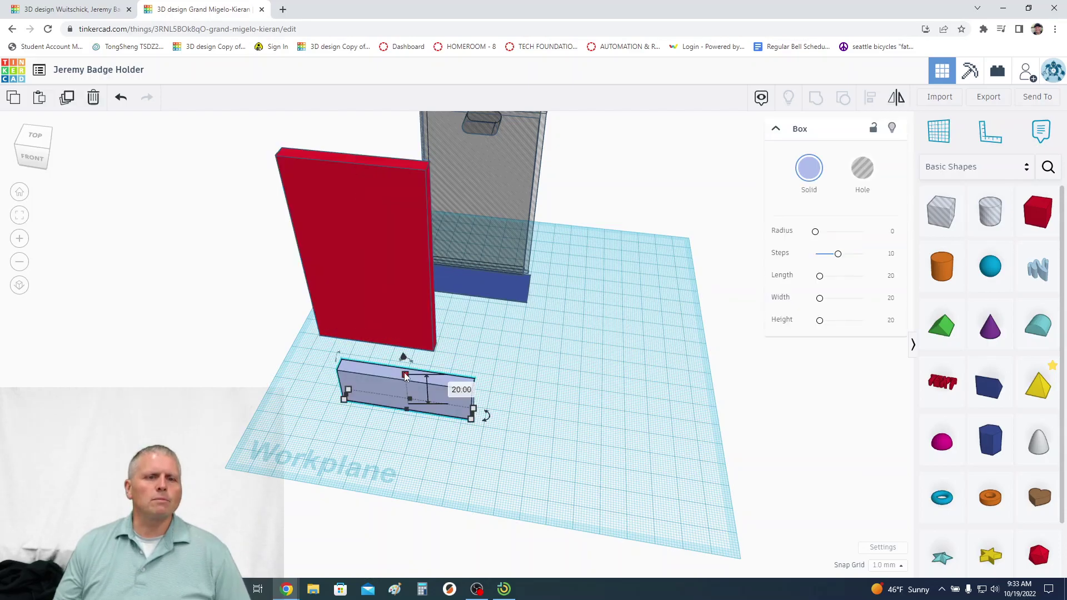
pyautogui.click(462, 391)
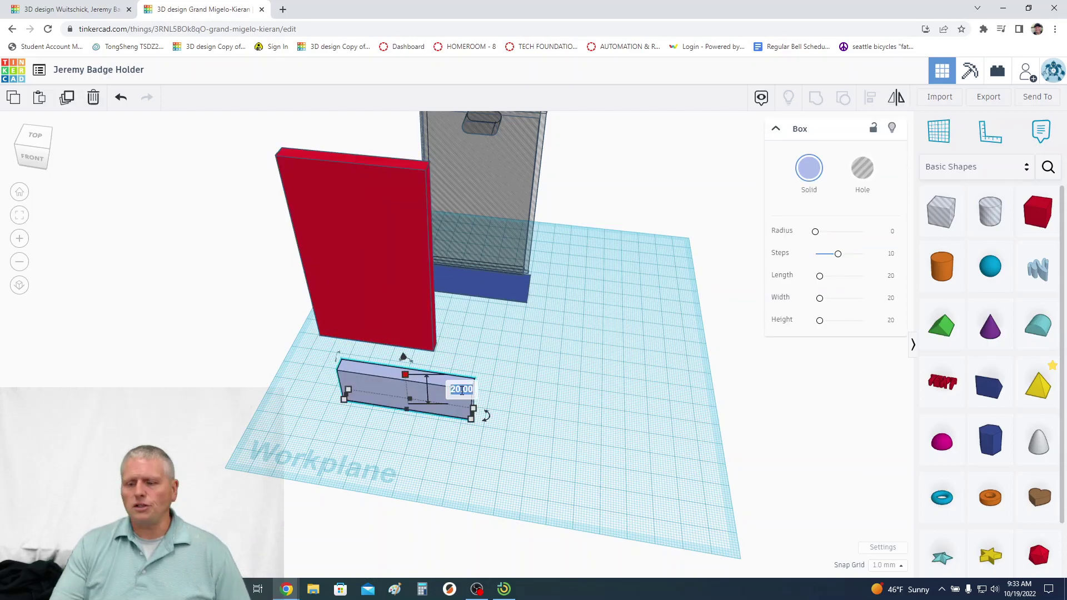
pyautogui.write('96')
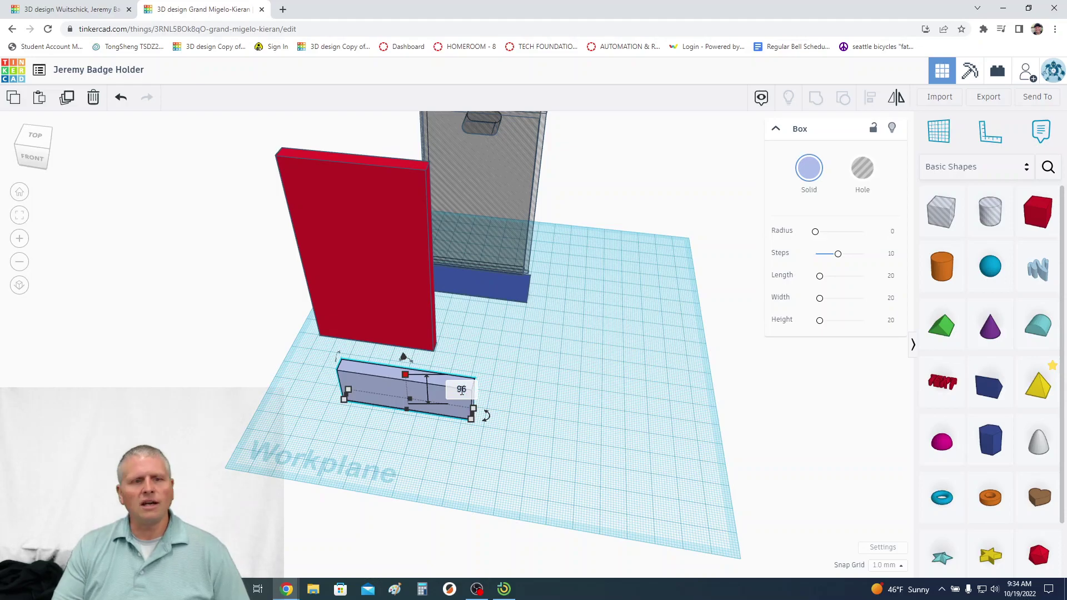
pyautogui.press('Return')
# Move the light blue plate and the red plate aside, and bring the thin hole plate forward from the remaining parts.
pyautogui.click(545, 356)
pyautogui.moveTo(433, 322); pyautogui.dragTo(358, 337)
pyautogui.moveTo(386, 199); pyautogui.dragTo(131, 138)
pyautogui.moveTo(548, 366); pyautogui.dragTo(567, 266, button='right')
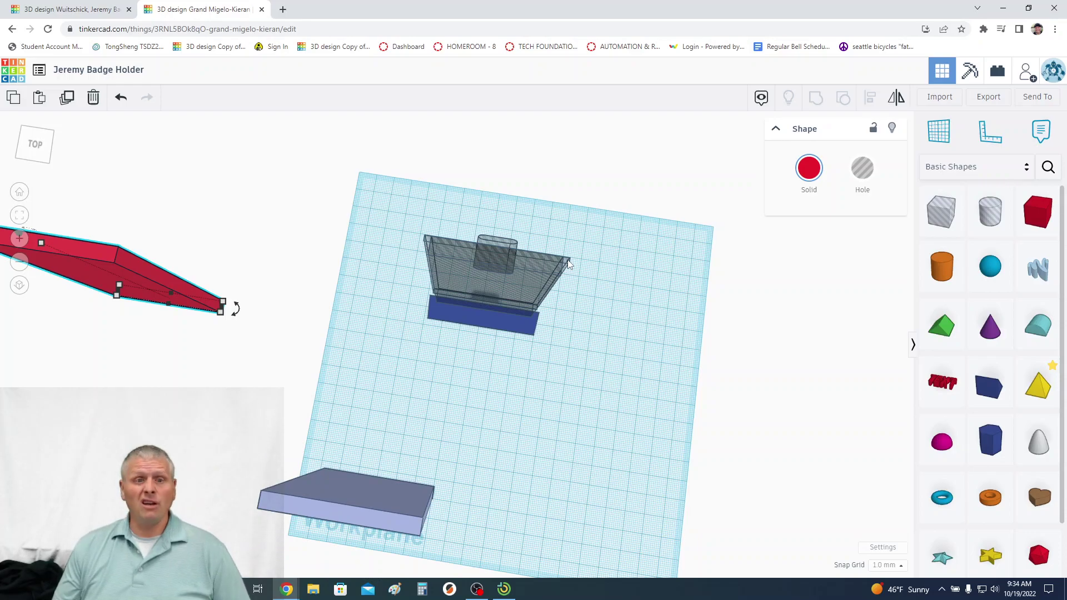
pyautogui.moveTo(568, 259); pyautogui.dragTo(522, 369)
pyautogui.moveTo(644, 391); pyautogui.dragTo(622, 352, button='right')
# Place a new solid box beside the light blue plate and check the thin hole plate's width, depth and height.
pyautogui.moveTo(1033, 223); pyautogui.dragTo(452, 503)
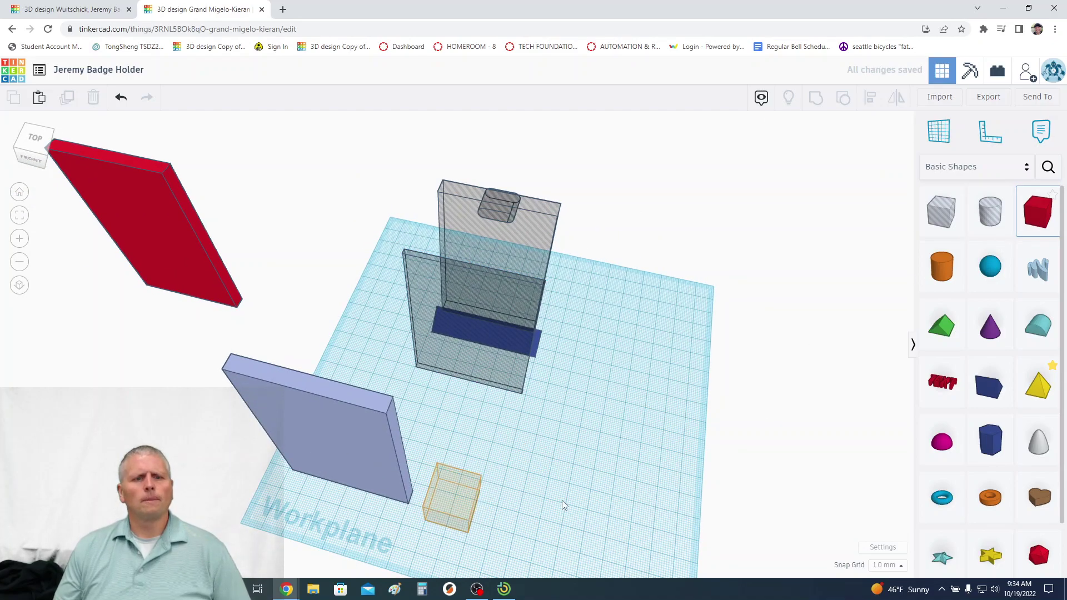
pyautogui.moveTo(563, 476); pyautogui.dragTo(483, 502, button='right')
pyautogui.click(524, 391)
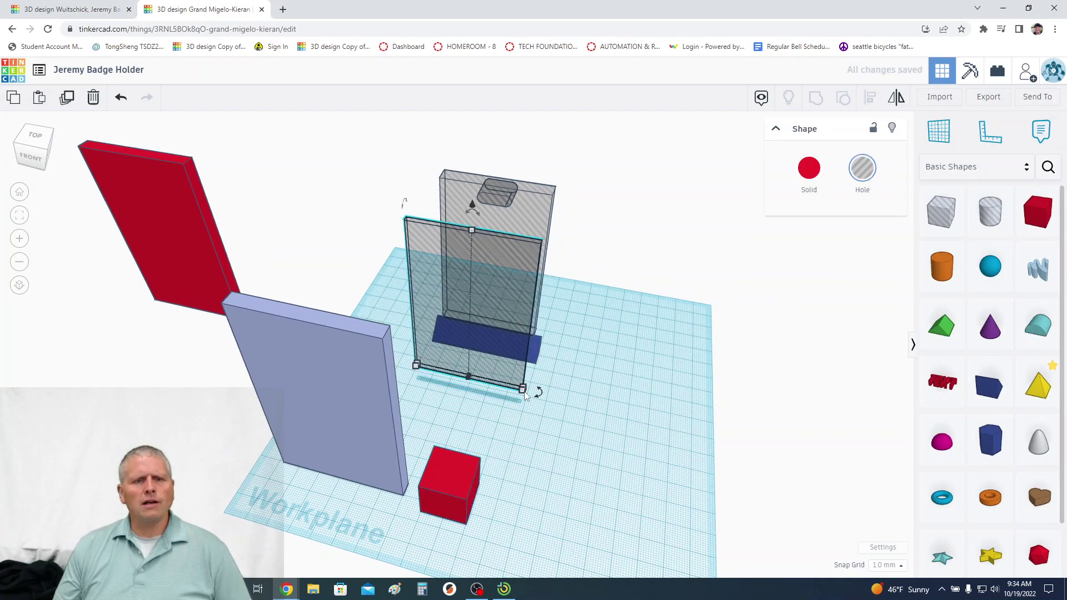
pyautogui.moveTo(522, 390)
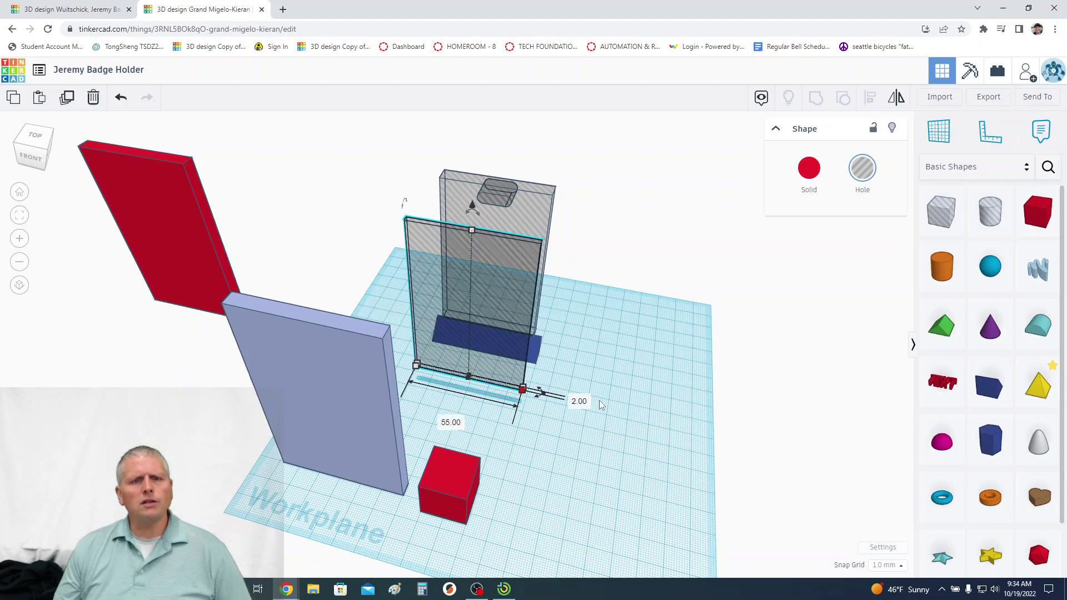
pyautogui.moveTo(471, 231)
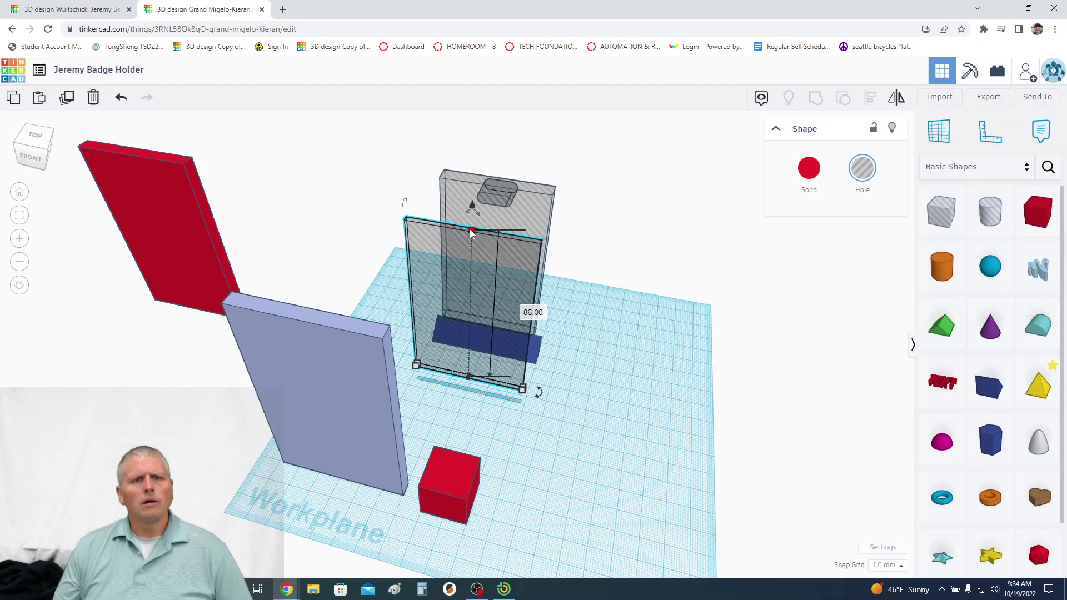
# Set the new red box's depth to 2 mm and its width to 55 mm.
pyautogui.click(455, 472)
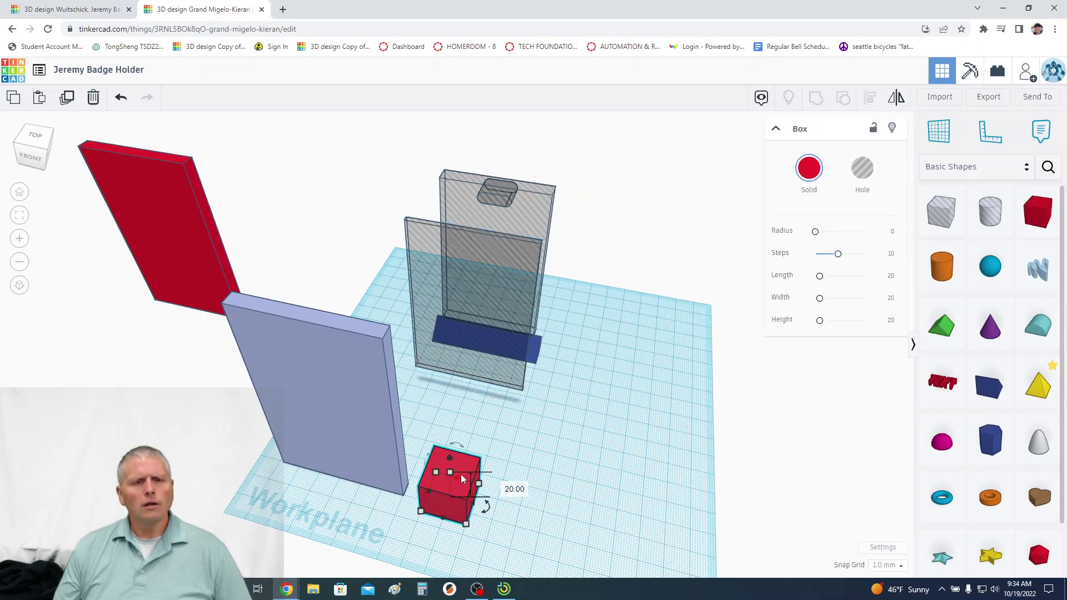
pyautogui.moveTo(421, 512)
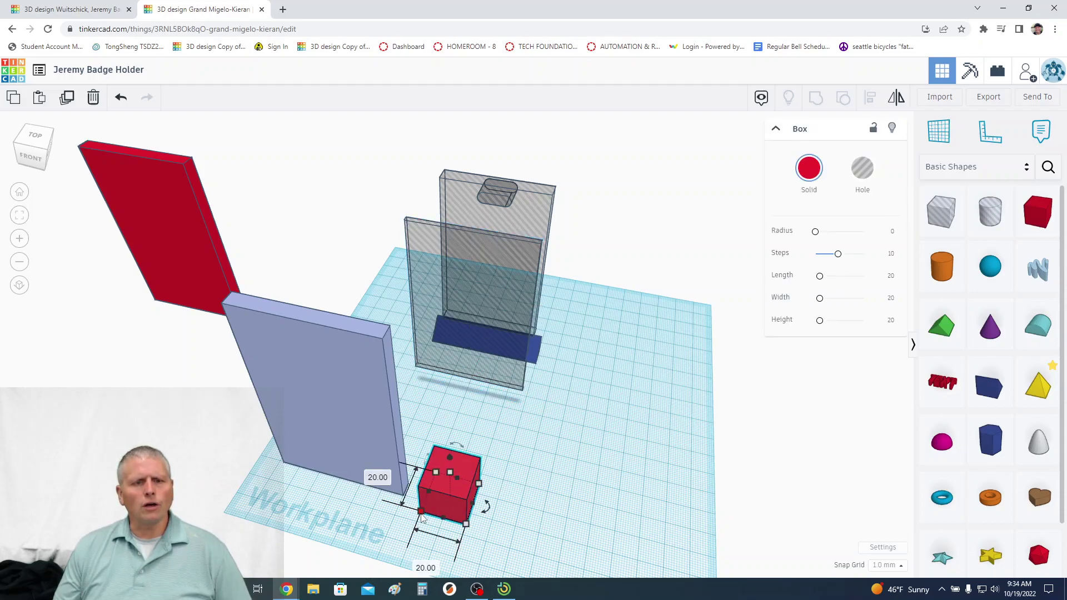
pyautogui.click(380, 479)
pyautogui.write('2')
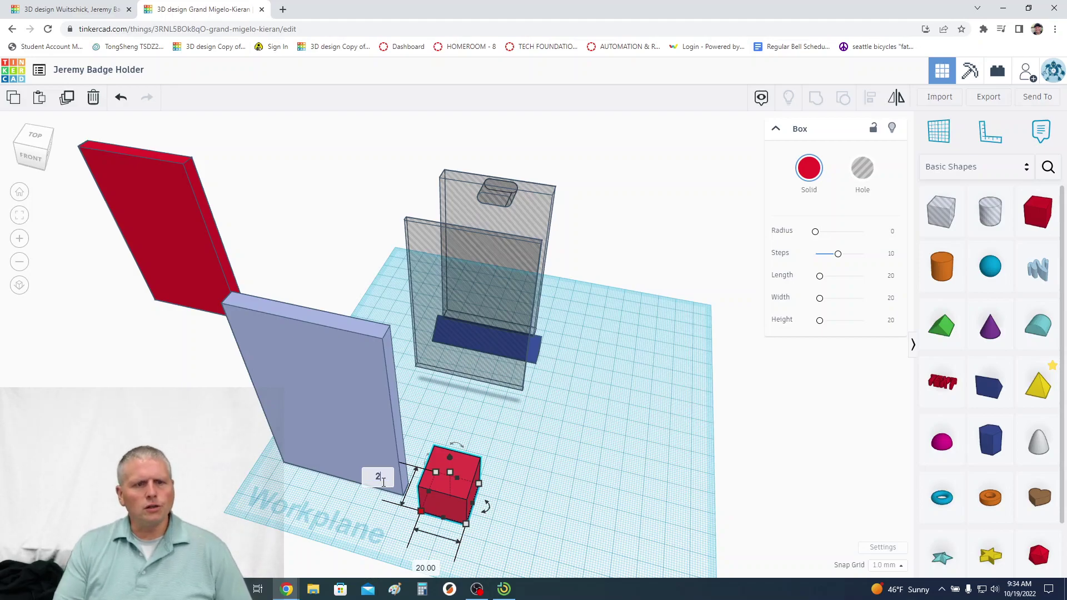
pyautogui.press('Tab')
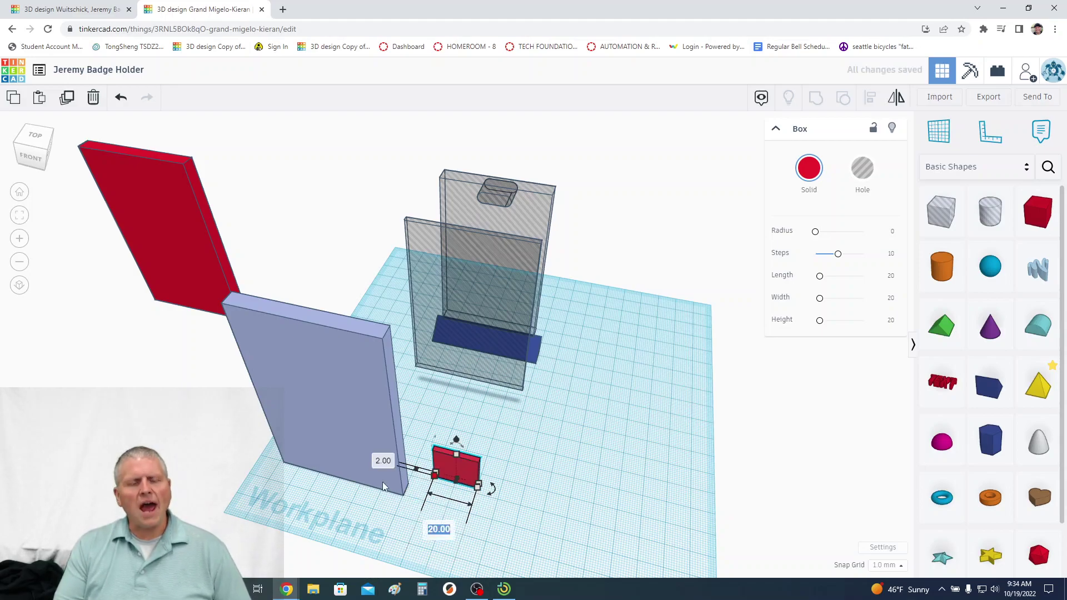
pyautogui.write('55')
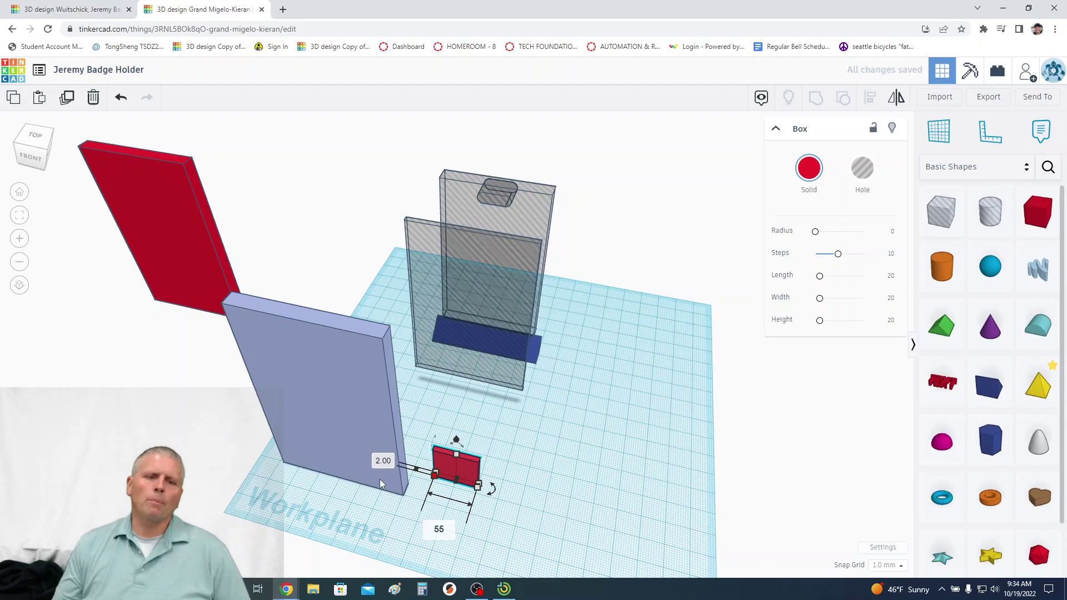
pyautogui.press('Return')
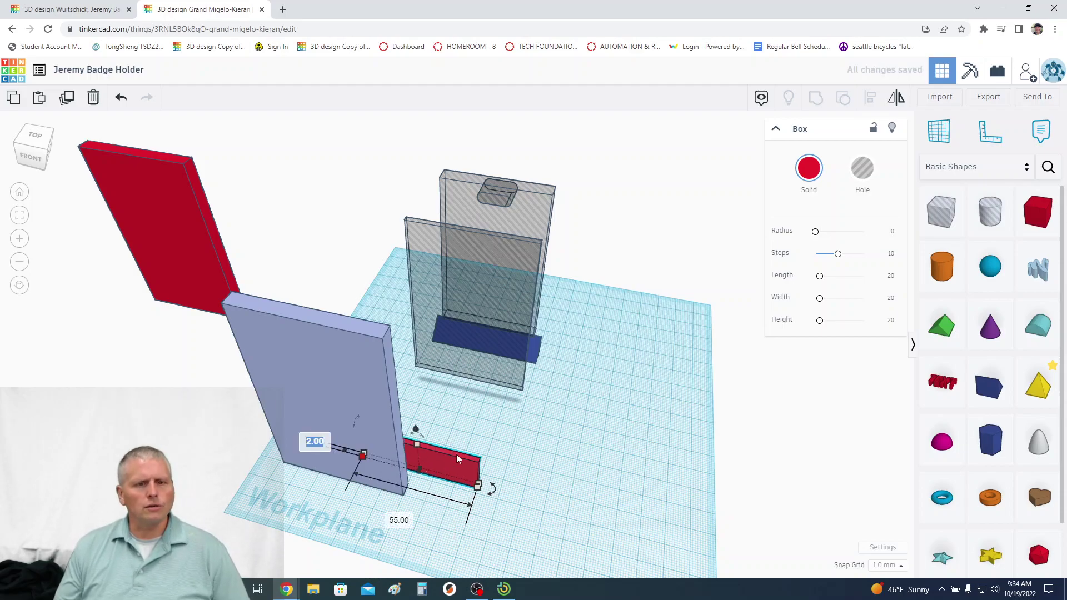
# Recheck the thin hole plate's height and raise the new red box to a height of 86 mm.
pyautogui.click(480, 257)
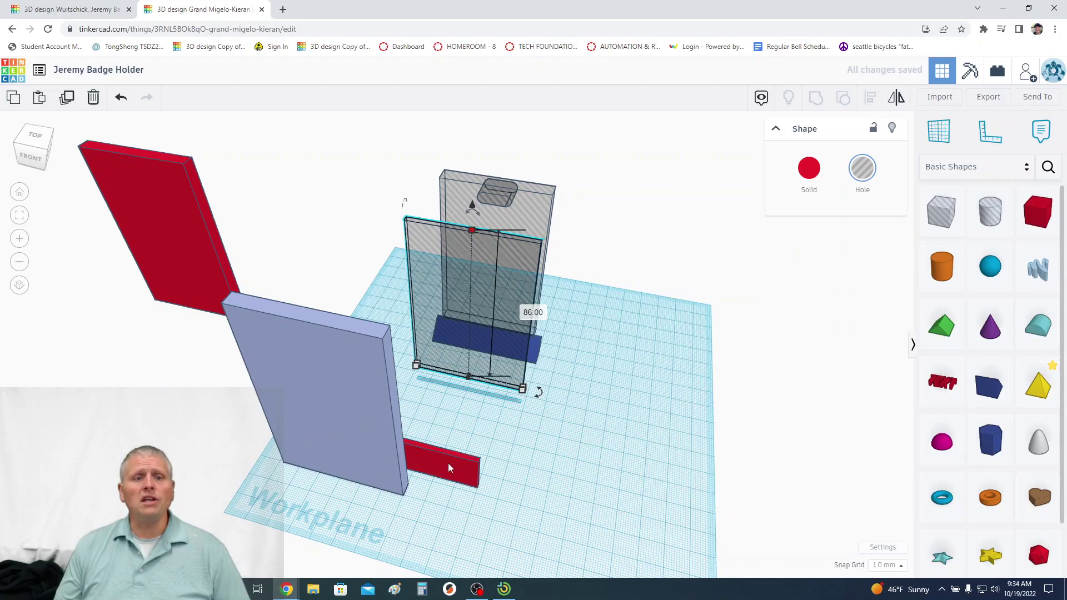
pyautogui.click(428, 449)
pyautogui.moveTo(418, 445); pyautogui.dragTo(419, 334)
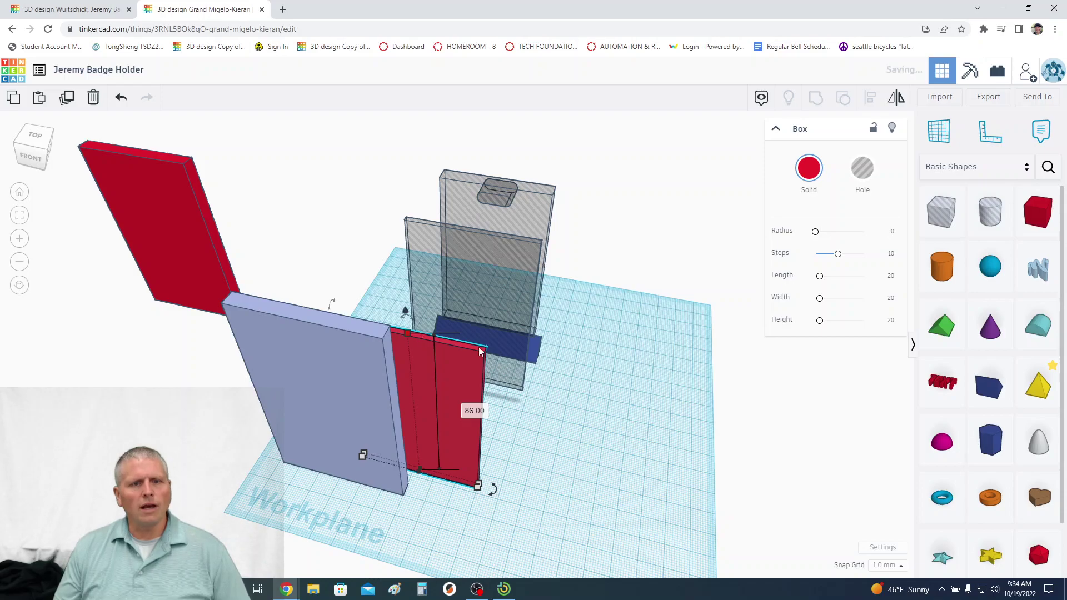
pyautogui.click(474, 410)
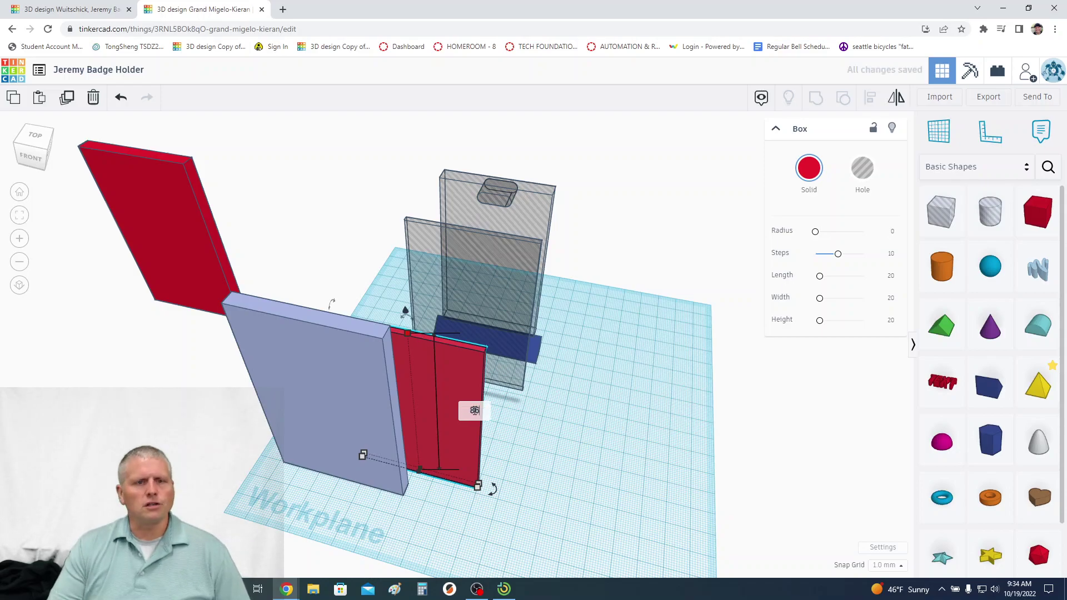
pyautogui.click(566, 439)
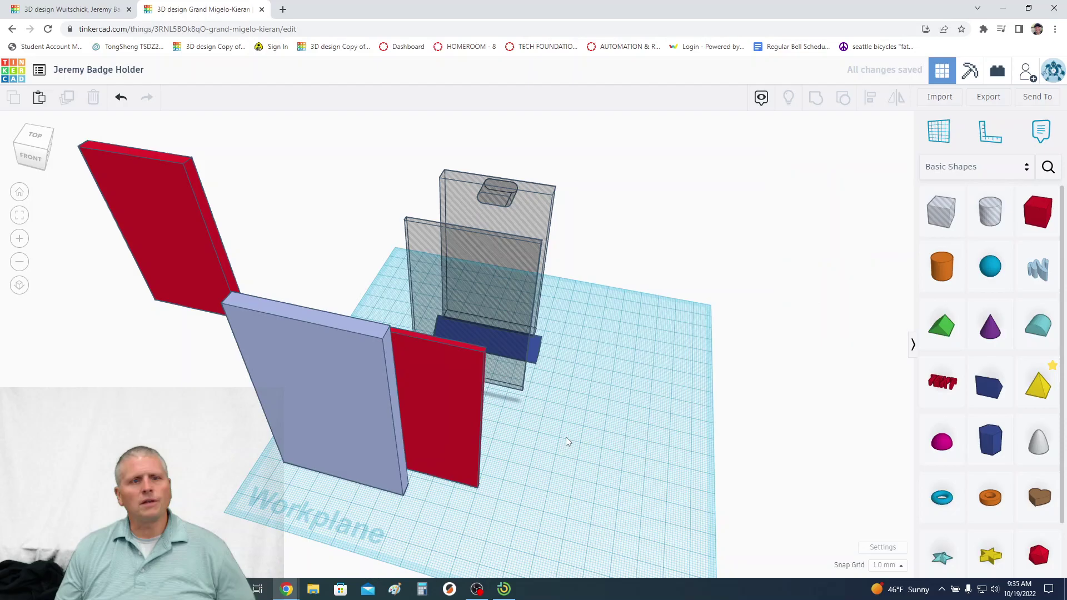
# Move the new thin red plate in front of the light blue one and set the original thin hole plate aside behind them.
pyautogui.moveTo(415, 422); pyautogui.dragTo(325, 464)
pyautogui.moveTo(521, 431); pyautogui.dragTo(528, 396, button='middle')
pyautogui.moveTo(484, 325); pyautogui.dragTo(244, 210)
# Ungroup the finished badge holder in the other design, examine how its hole shapes fit together, and return to the working copy.
pyautogui.click(522, 226)
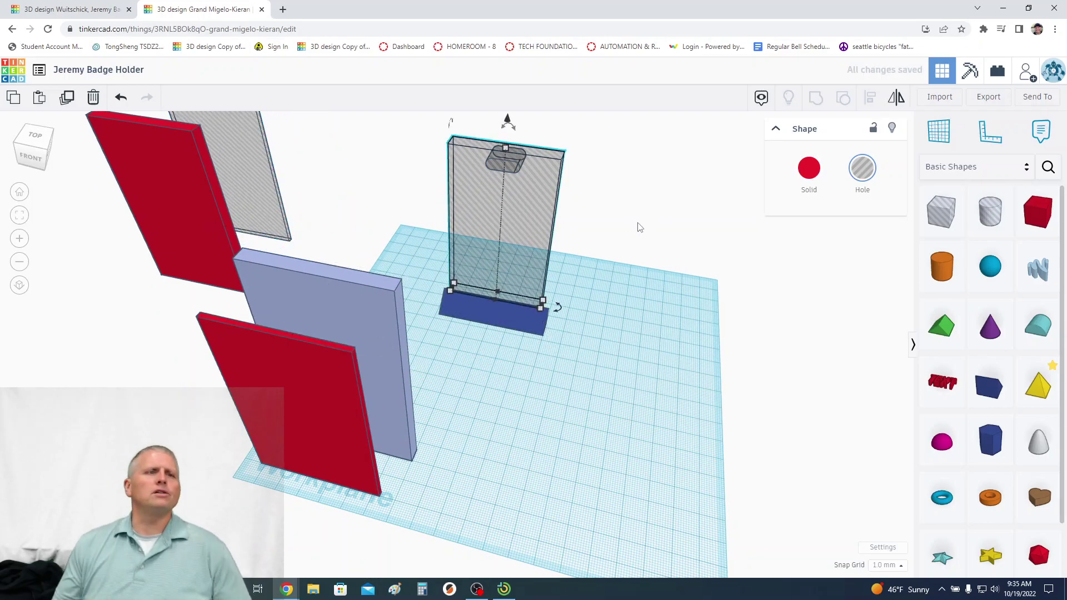
pyautogui.click(80, 15)
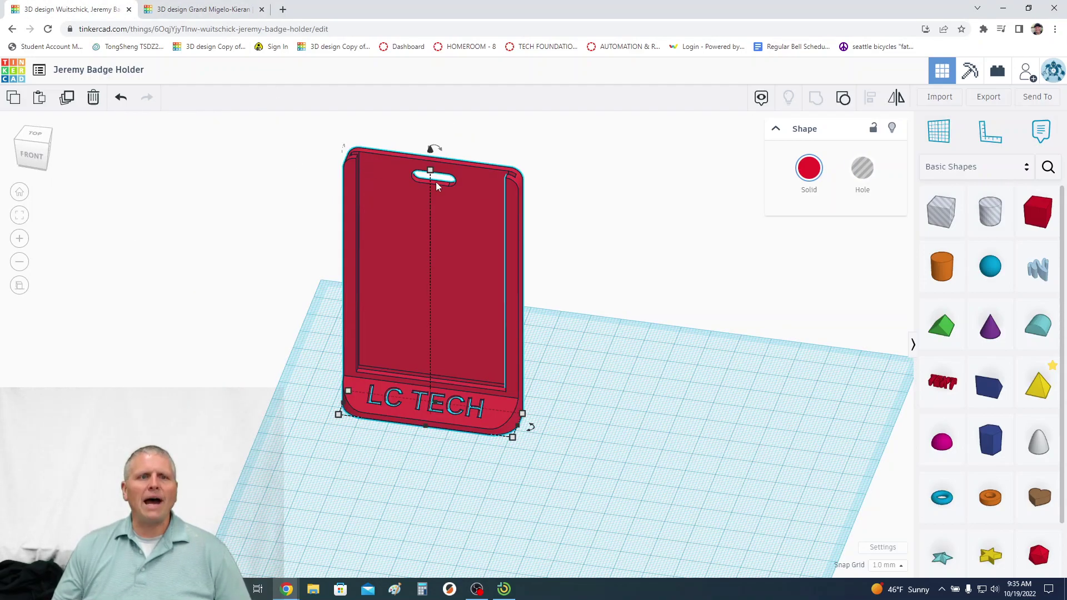
pyautogui.doubleClick(493, 203)
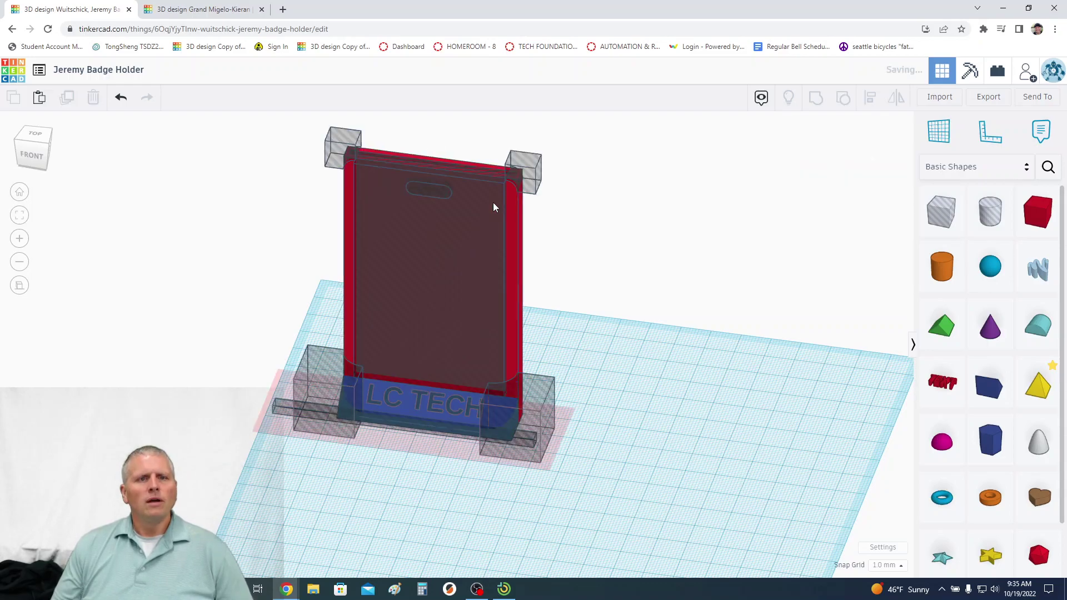
pyautogui.moveTo(570, 258); pyautogui.dragTo(490, 290, button='right')
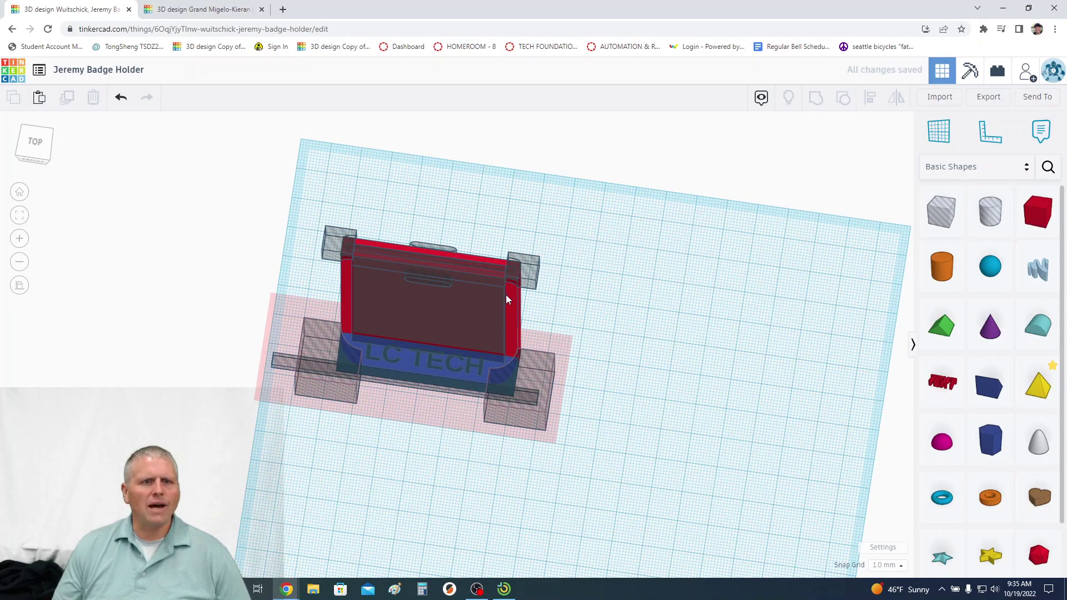
pyautogui.click(694, 343)
pyautogui.click(201, 10)
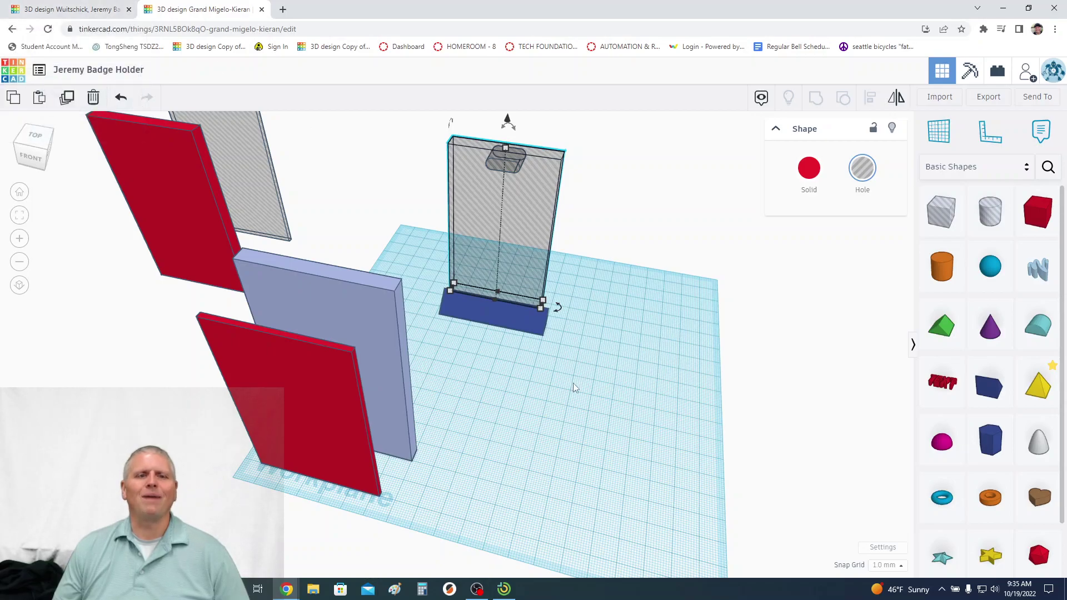
# Pull the thick hole plate forward, place a new solid box in front of it, and check the plate's width and depth.
pyautogui.moveTo(523, 260); pyautogui.dragTo(558, 315)
pyautogui.click(641, 362)
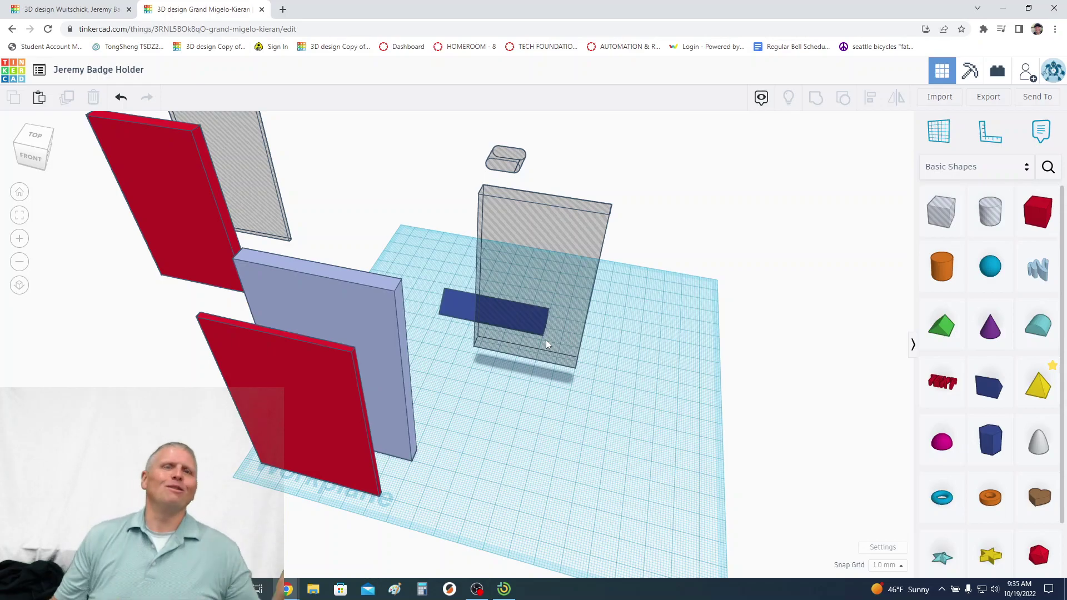
pyautogui.click(546, 344)
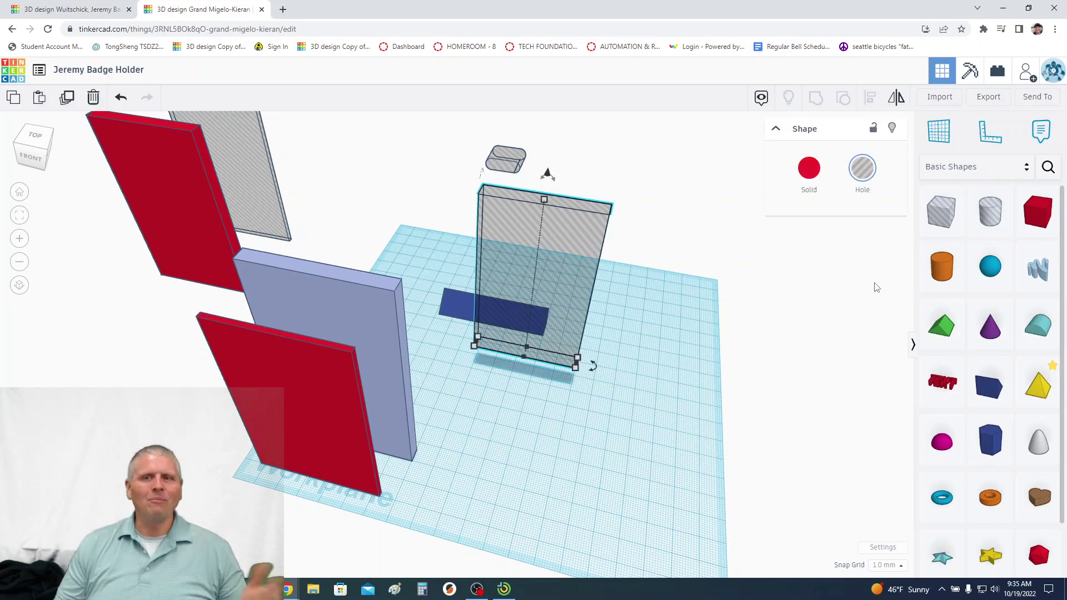
pyautogui.moveTo(1037, 211); pyautogui.dragTo(539, 476)
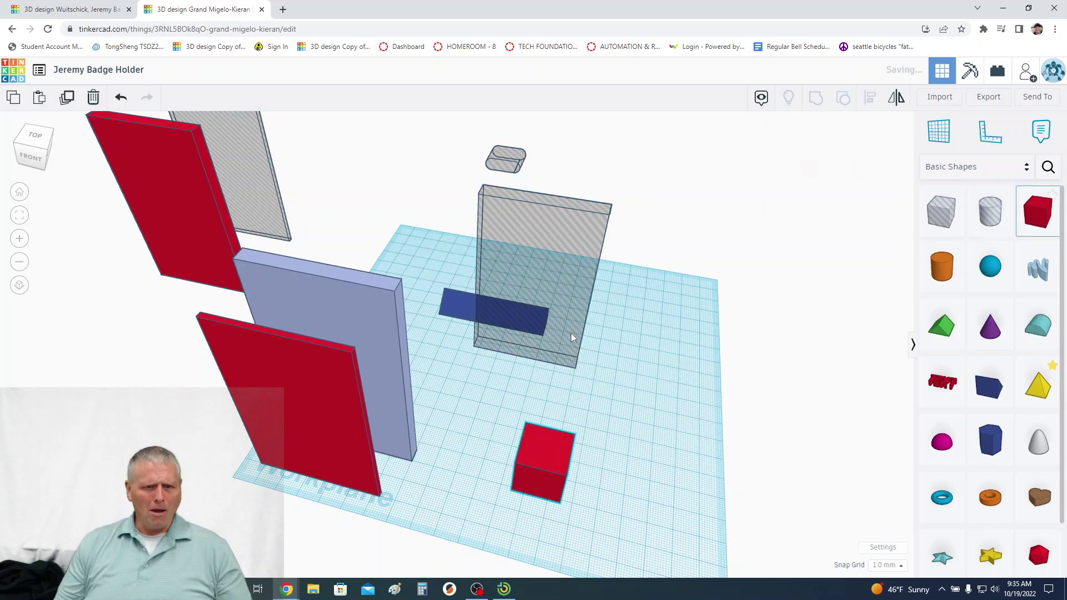
pyautogui.click(576, 363)
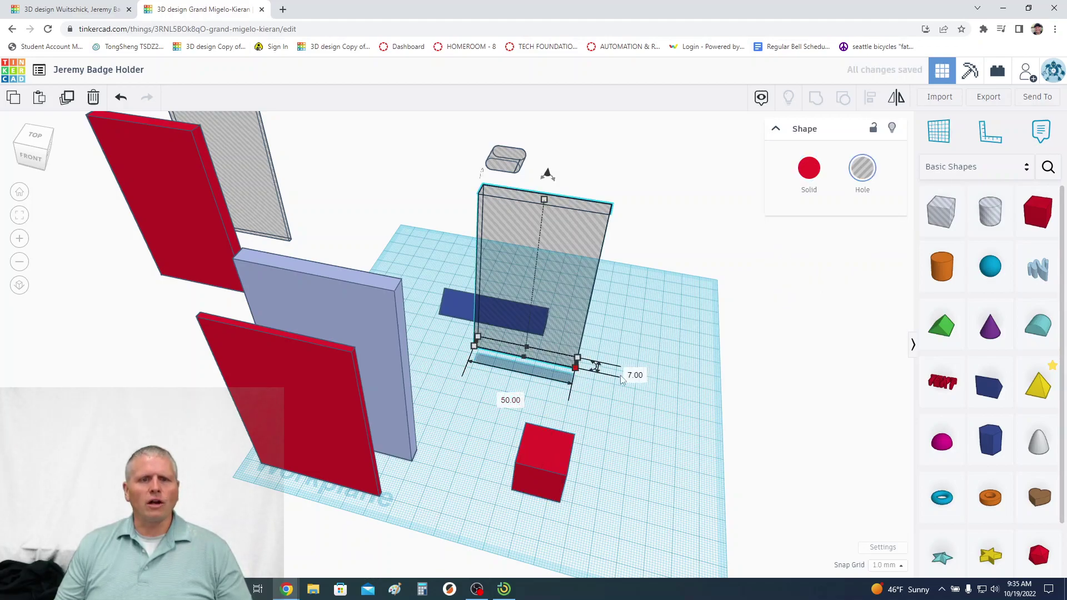
# Set the new box's width to 50 mm and its depth to 7 mm.
pyautogui.click(555, 496)
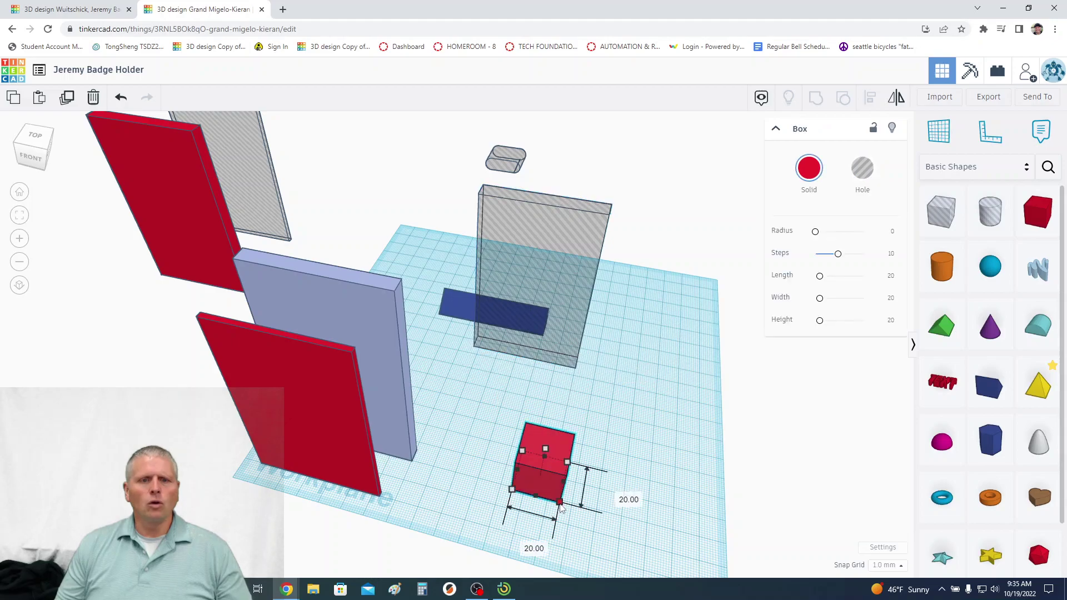
pyautogui.click(523, 546)
pyautogui.write('50')
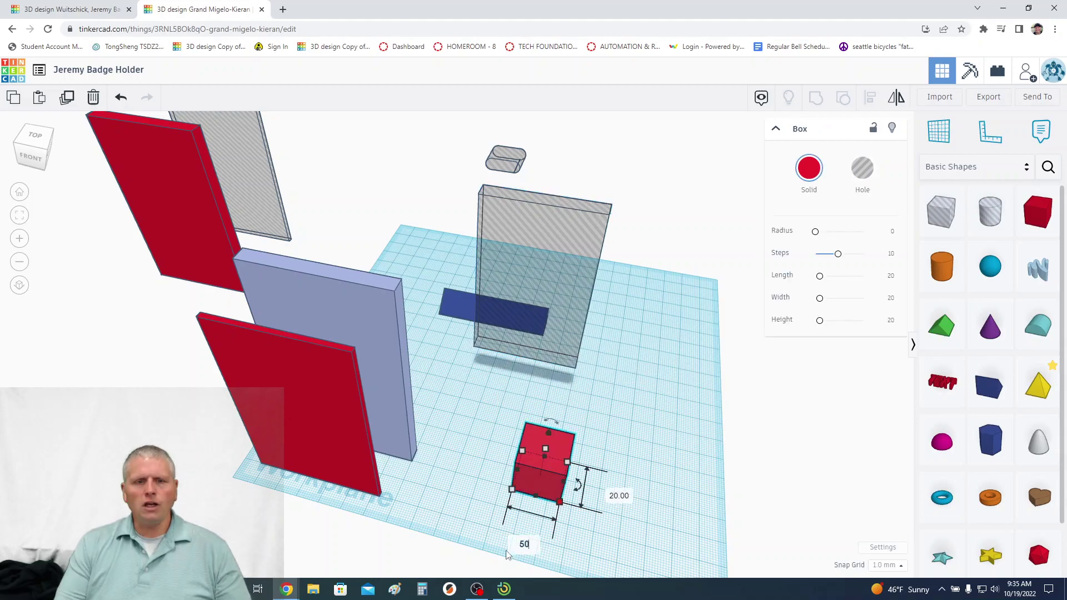
pyautogui.press('Tab')
pyautogui.write('7')
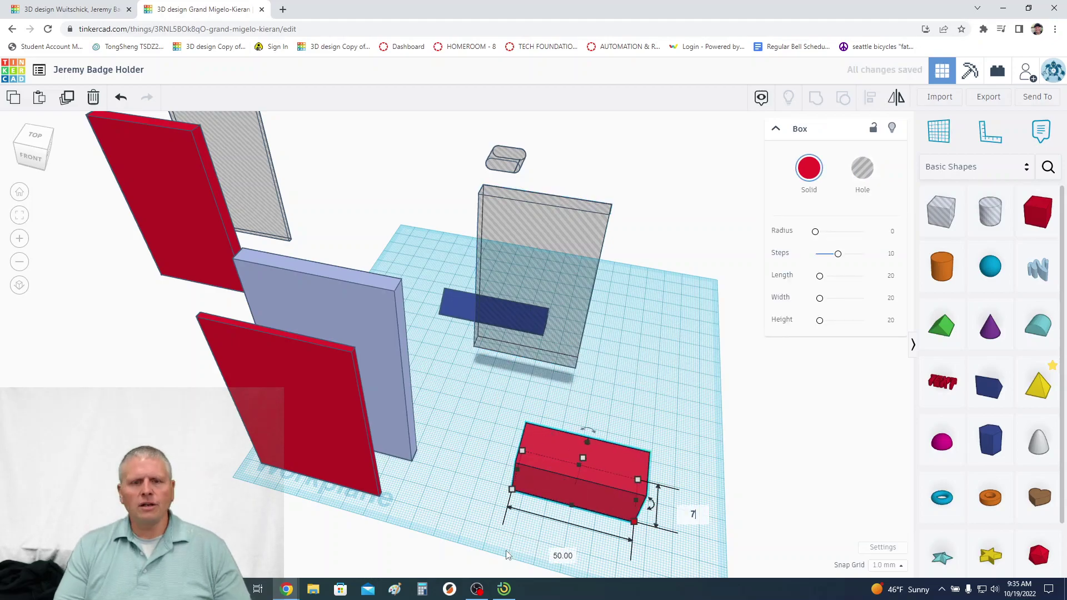
pyautogui.press('Return')
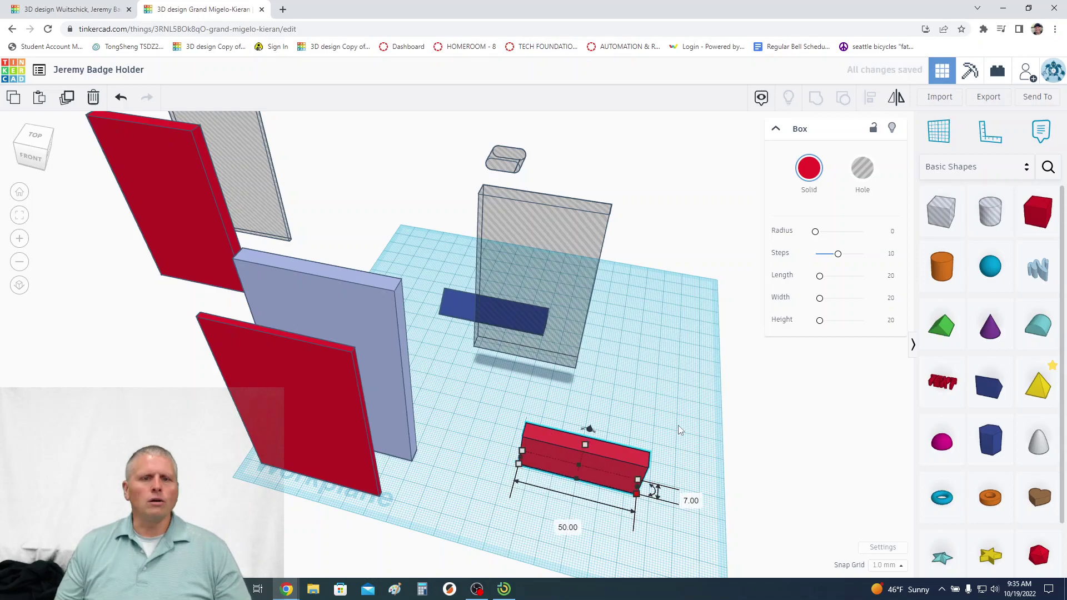
# Check the thick hole plate's height and set the new red box's height to 84 mm.
pyautogui.moveTo(678, 428); pyautogui.dragTo(677, 418, button='right')
pyautogui.click(530, 173)
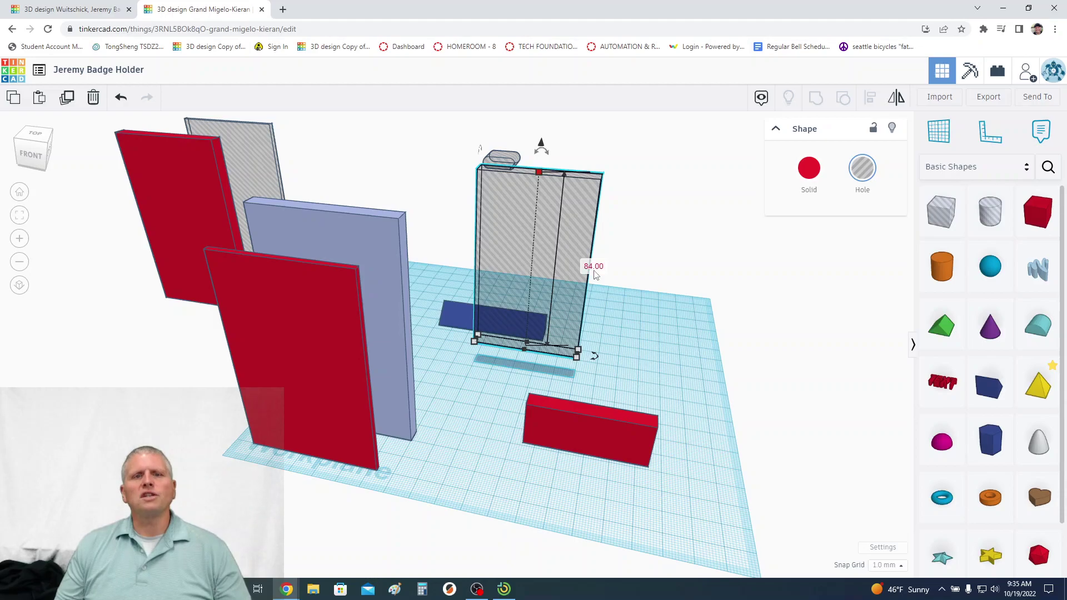
pyautogui.click(581, 434)
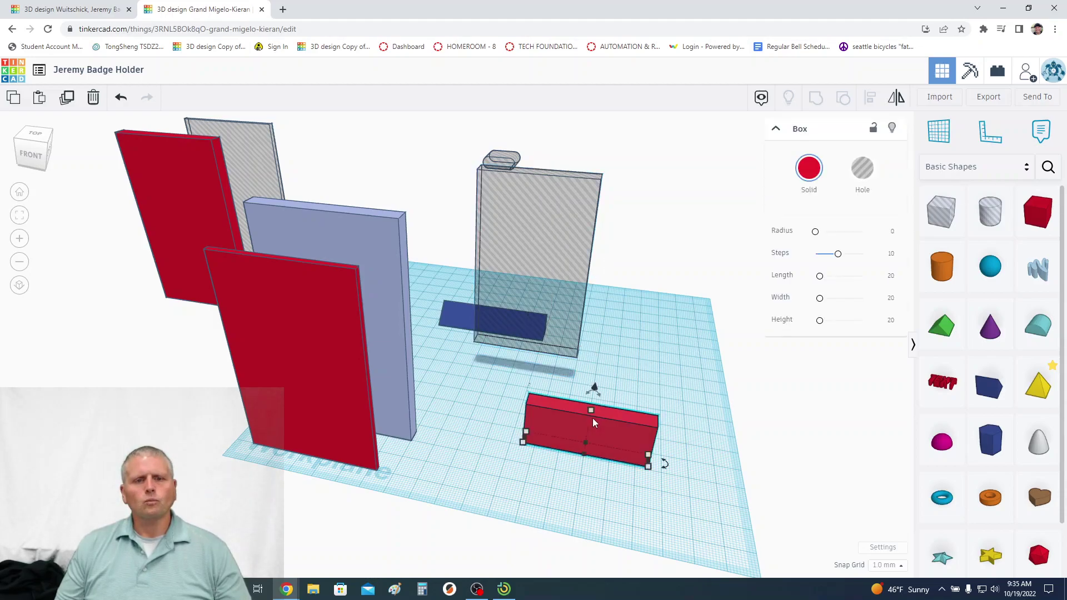
pyautogui.moveTo(592, 411)
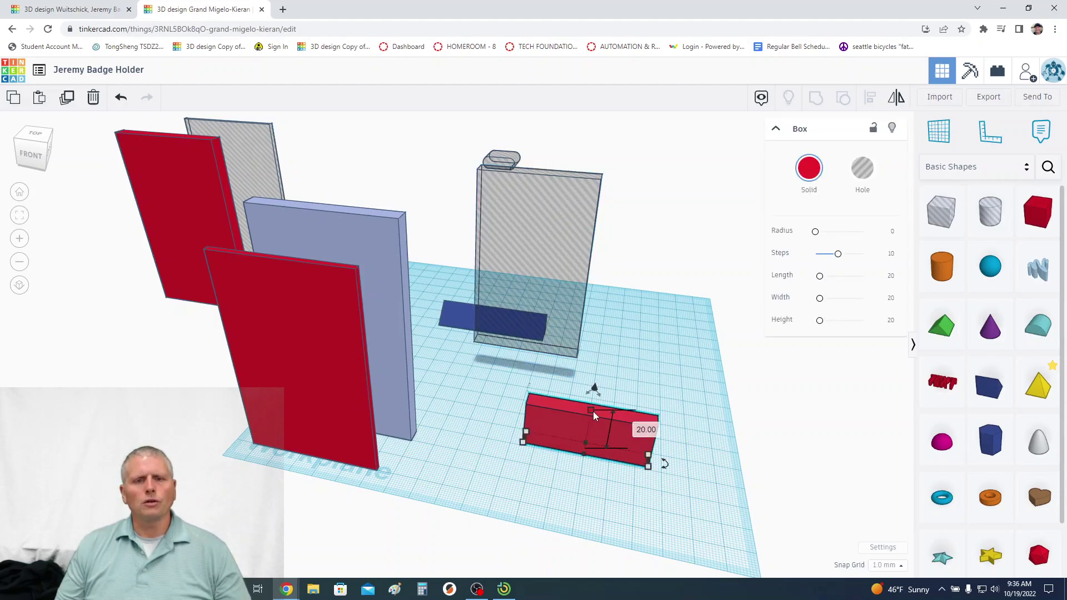
pyautogui.click(647, 429)
pyautogui.write('84')
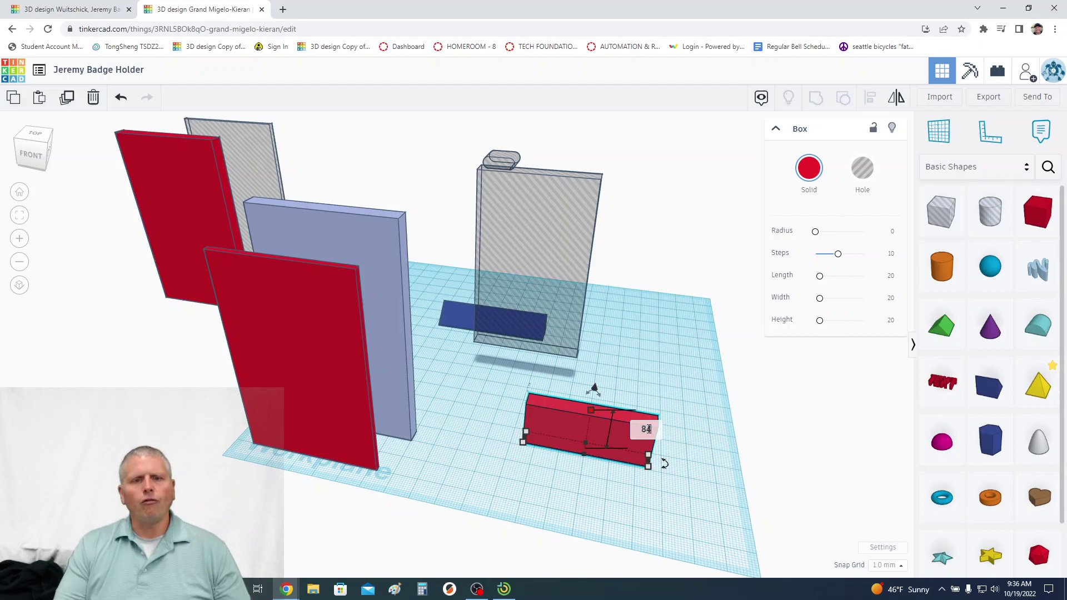
pyautogui.press('Return')
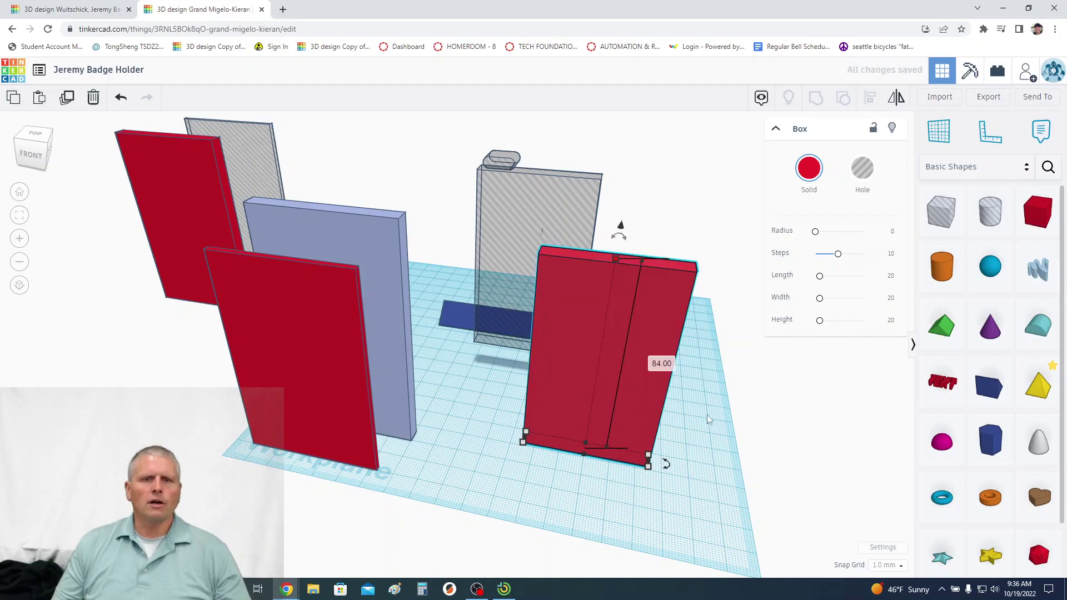
pyautogui.click(718, 418)
# Move the new thick box behind the light blue plate and set the original thick hole plate aside with the other originals.
pyautogui.moveTo(712, 411); pyautogui.dragTo(680, 429, button='right')
pyautogui.moveTo(432, 336); pyautogui.dragTo(393, 359)
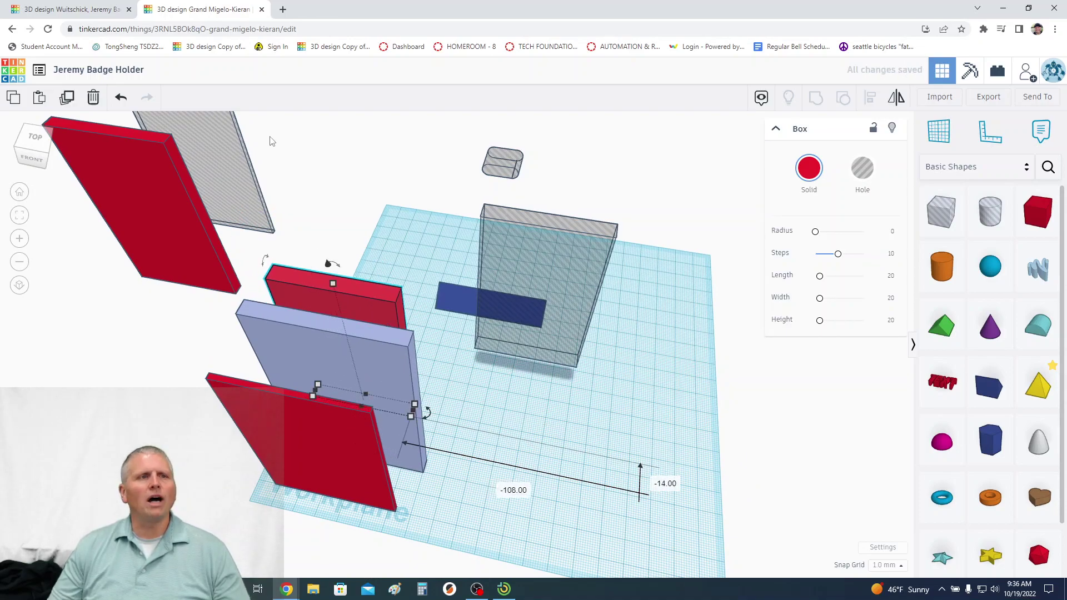
pyautogui.click(372, 232)
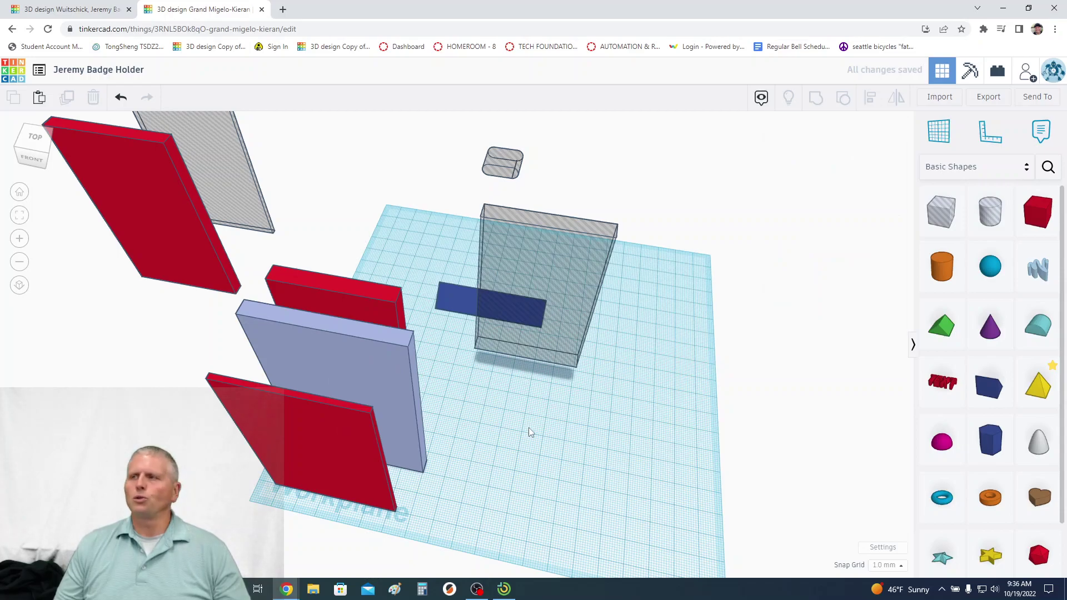
pyautogui.moveTo(511, 239); pyautogui.dragTo(286, 104)
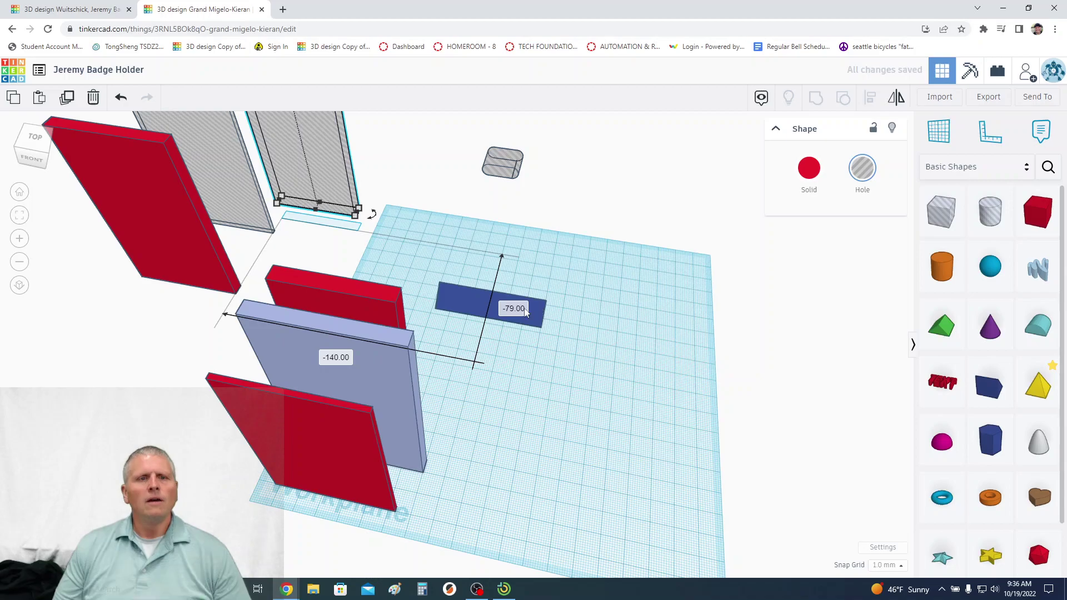
pyautogui.click(625, 307)
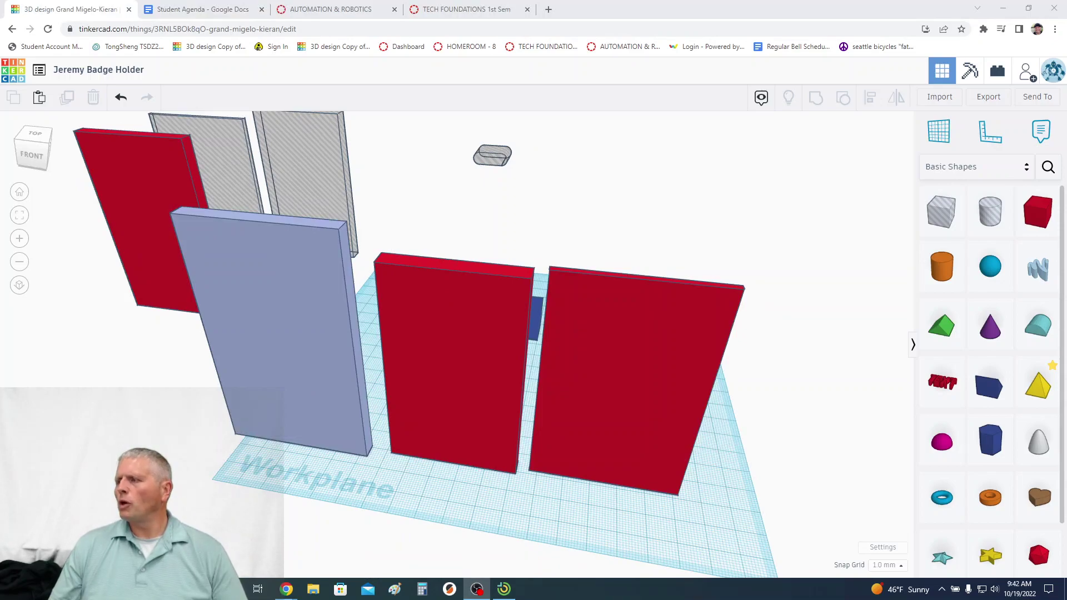
# Turn the new thick red plate and the new thin red plate beside it into holes.
pyautogui.click(439, 338)
pyautogui.click(267, 312)
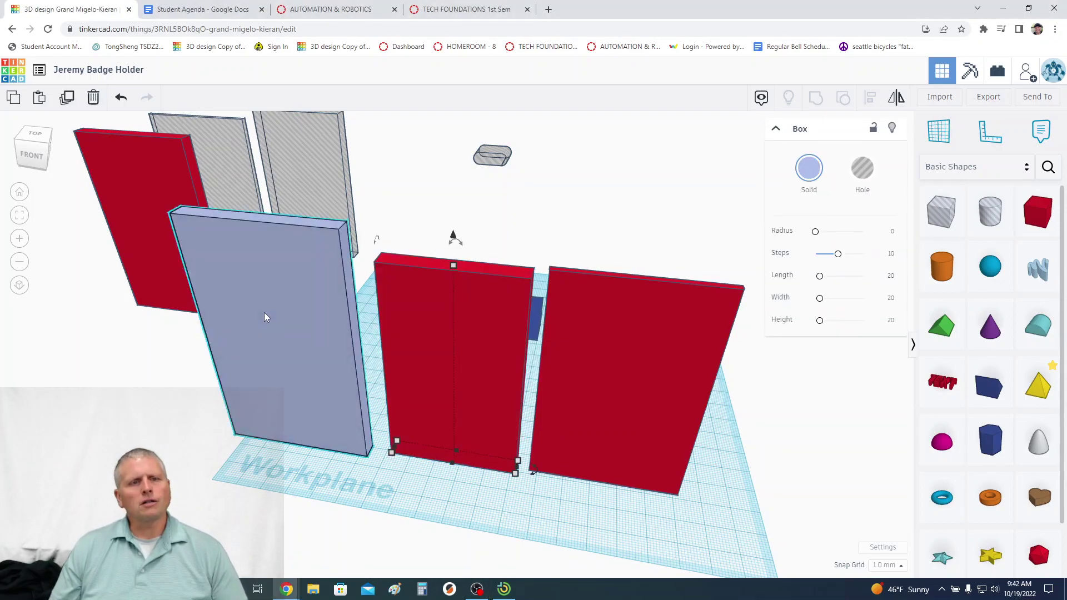
pyautogui.click(458, 341)
pyautogui.click(256, 277)
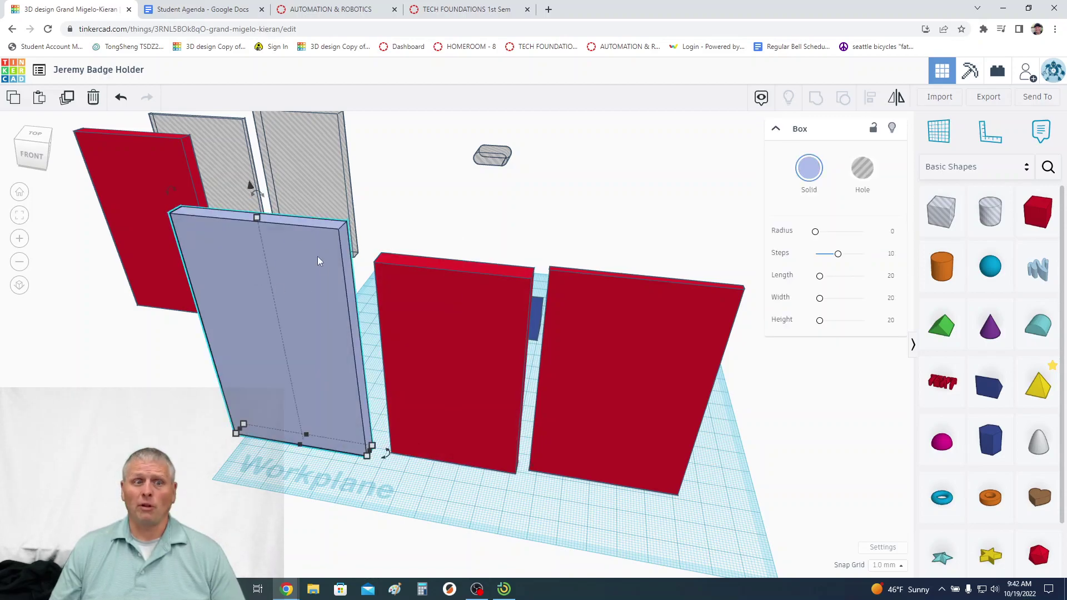
pyautogui.click(416, 309)
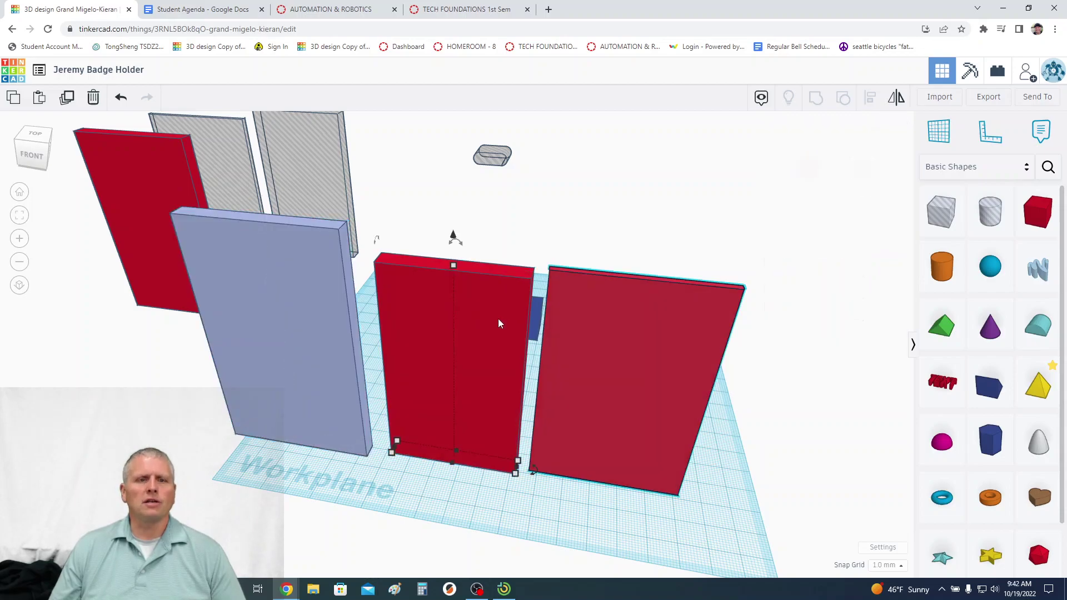
pyautogui.click(862, 167)
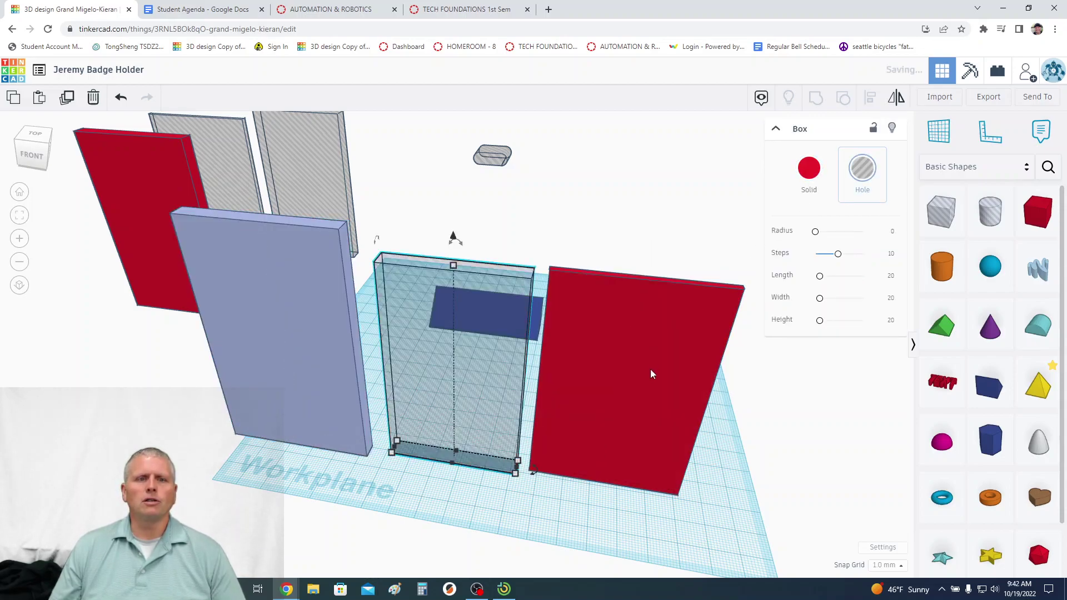
pyautogui.click(652, 374)
pyautogui.click(862, 171)
# Place the thick hole plate behind the light blue plate and the thin hole plate in front of it.
pyautogui.moveTo(388, 528)
pyautogui.mouseDown(button='right')
pyautogui.moveTo(411, 501)
pyautogui.moveTo(440, 503)
pyautogui.moveTo(395, 531)
pyautogui.mouseUp(button='right')
pyautogui.click(290, 348)
pyautogui.click(481, 375)
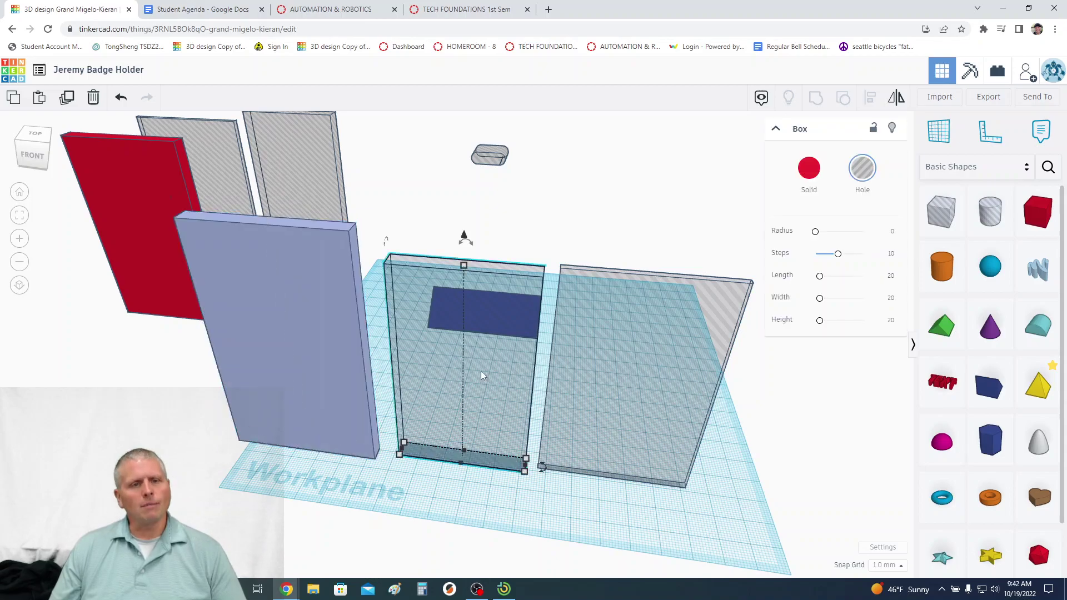
pyautogui.click(632, 375)
pyautogui.scroll(-1, 726, 470)
pyautogui.moveTo(726, 470); pyautogui.dragTo(733, 512, button='right')
pyautogui.click(509, 494)
pyautogui.moveTo(509, 434); pyautogui.dragTo(371, 360)
pyautogui.moveTo(649, 422); pyautogui.dragTo(344, 411)
pyautogui.click(580, 355)
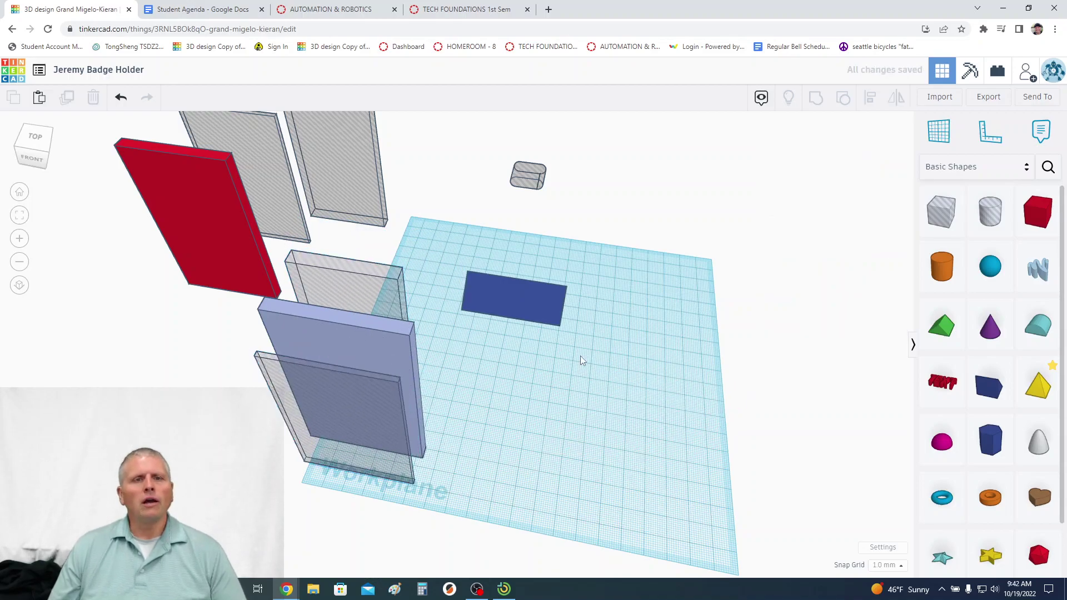
# Delete the three original plates set aside at the back: the red one and the two hole plates.
pyautogui.scroll(-2, 511, 365)
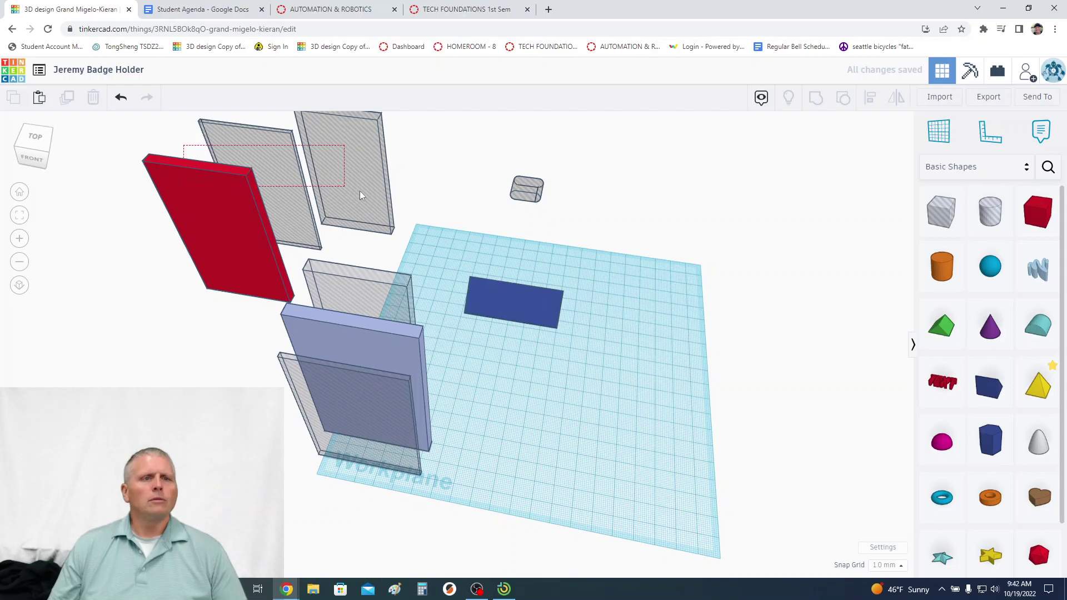
pyautogui.moveTo(404, 223); pyautogui.dragTo(262, 109)
pyautogui.press('Delete')
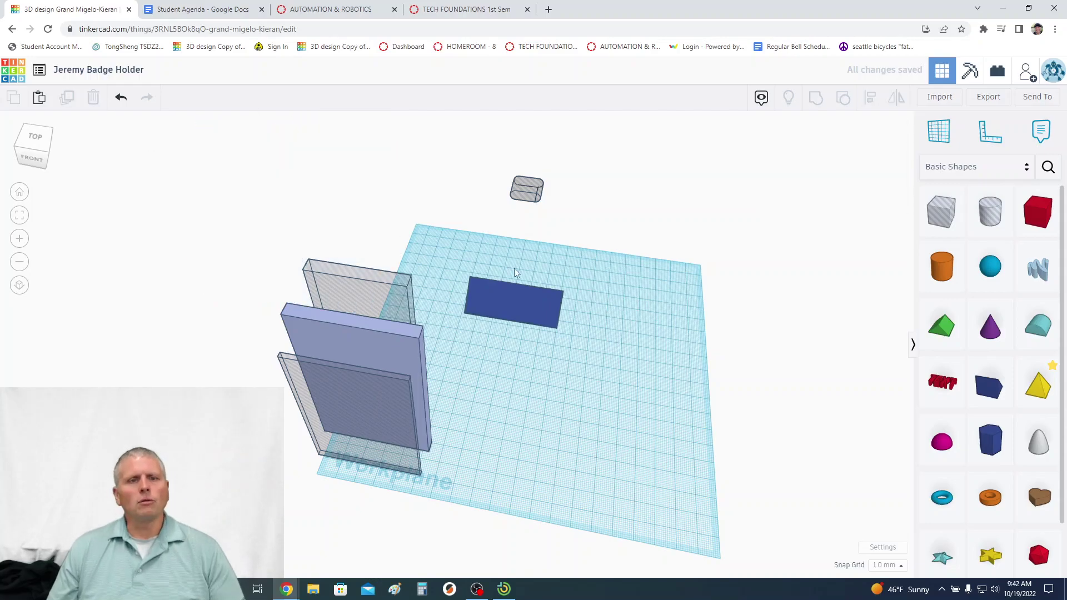
# Examine the original blue wedge and add a new Wedge shape to the workplane in front of it.
pyautogui.moveTo(604, 471); pyautogui.dragTo(582, 372, button='right')
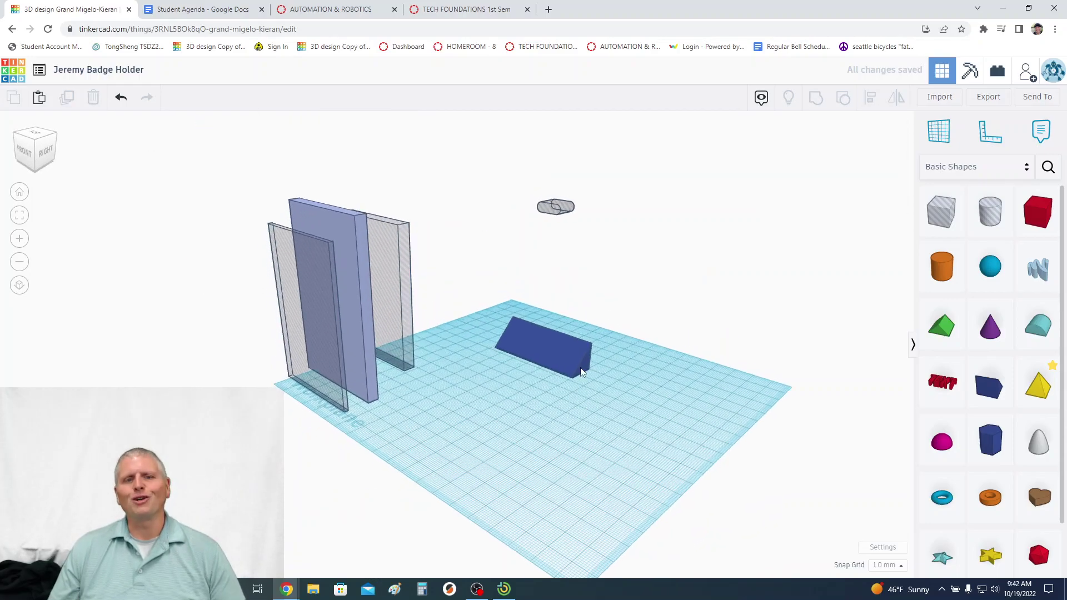
pyautogui.click(554, 351)
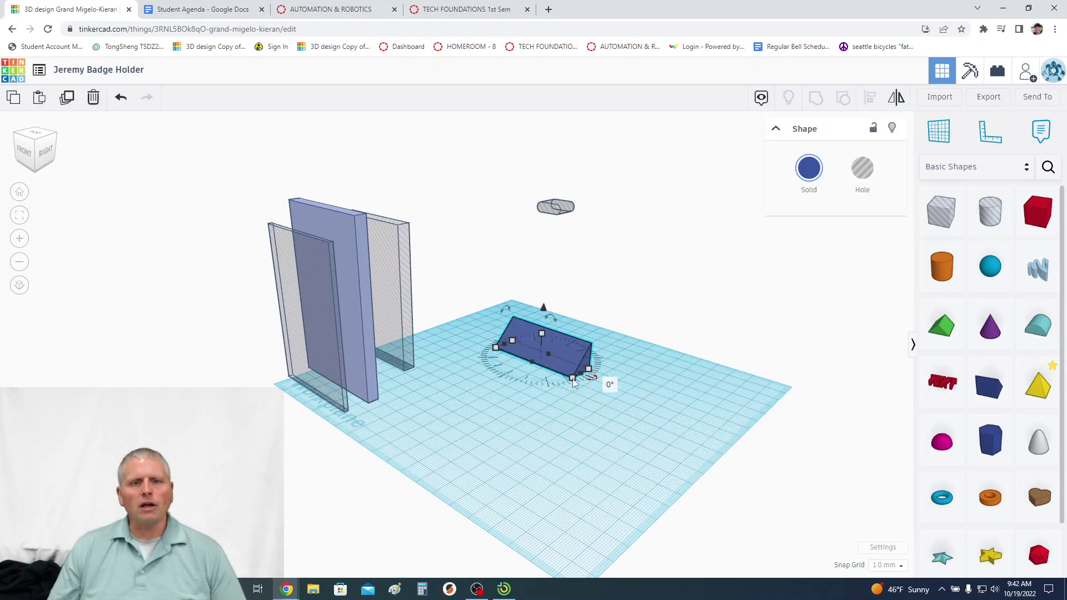
pyautogui.click(801, 373)
pyautogui.moveTo(805, 374); pyautogui.dragTo(815, 395, button='right')
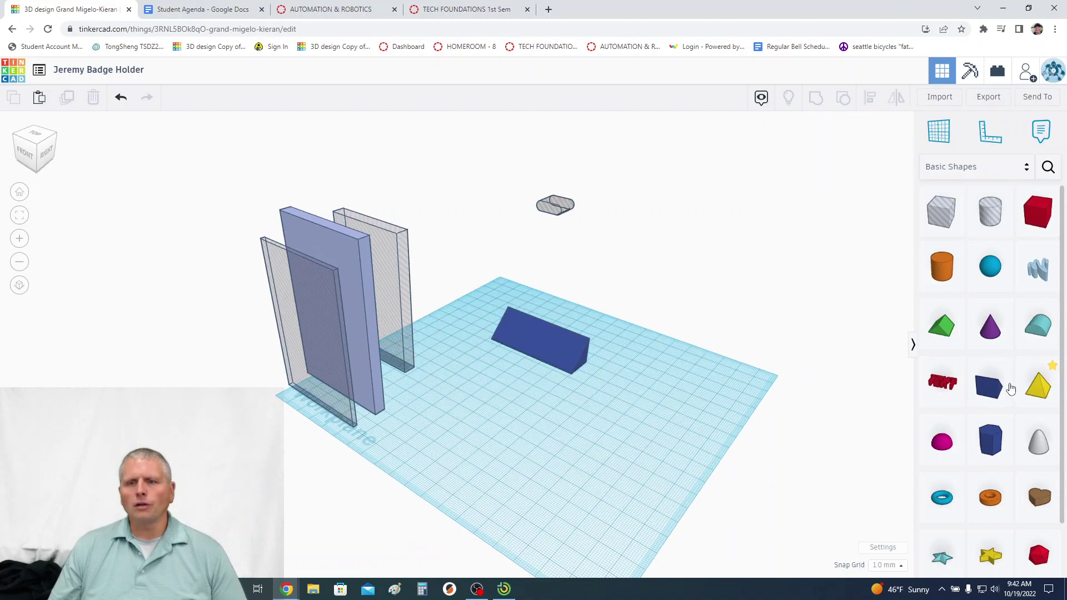
pyautogui.moveTo(992, 393); pyautogui.dragTo(427, 435)
pyautogui.moveTo(536, 444); pyautogui.dragTo(508, 462, button='right')
# Try to rotate the new wedge about its vertical axis, and undo the rotation.
pyautogui.moveTo(484, 466)
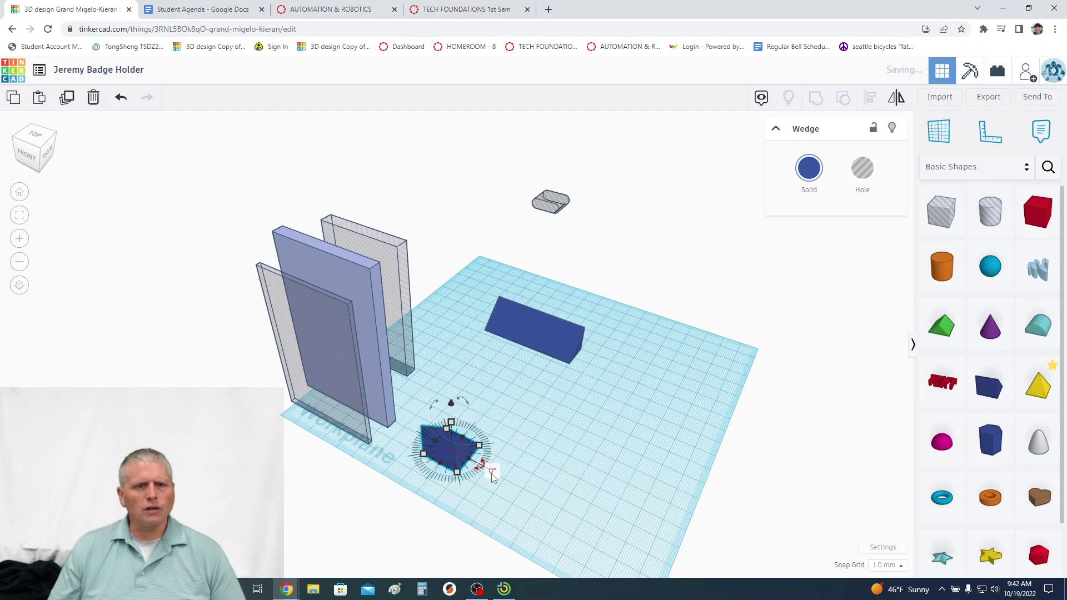
pyautogui.click(492, 472)
pyautogui.write('18')
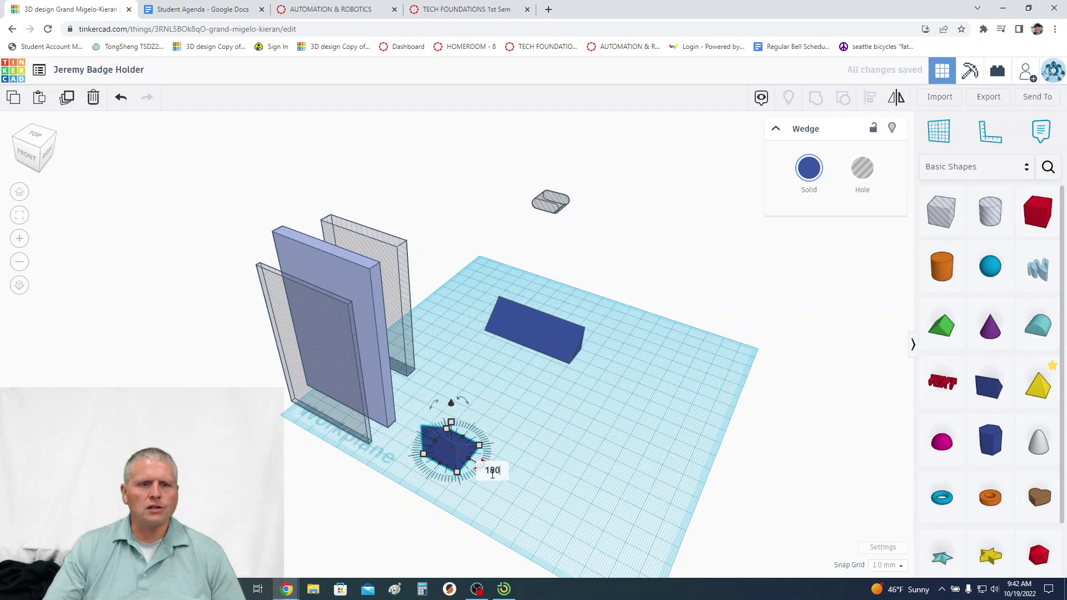
pyautogui.press('Return')
pyautogui.click(549, 457)
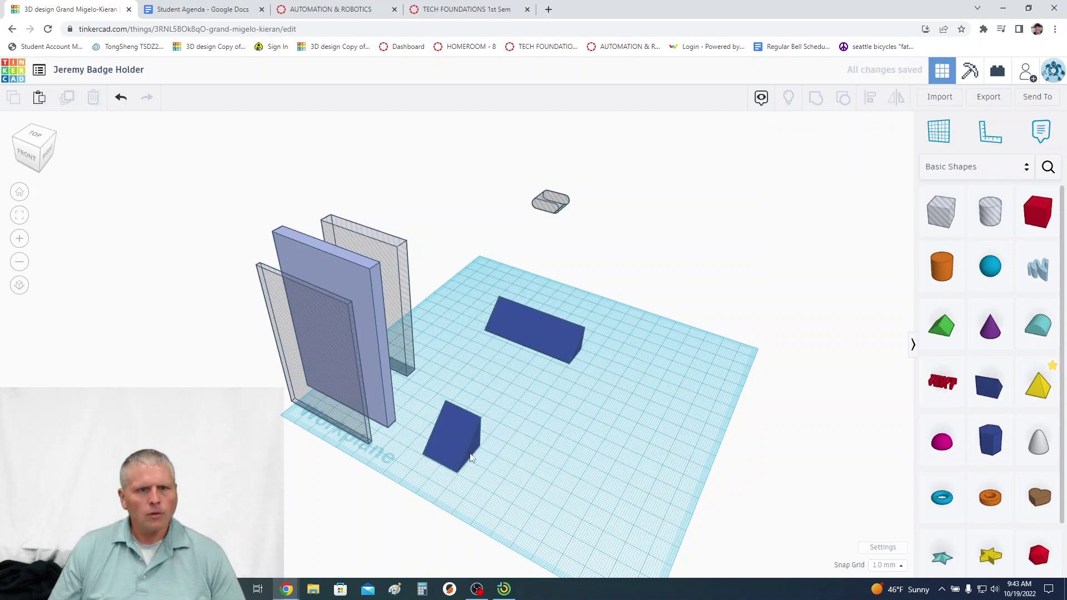
pyautogui.scroll(2, 528, 451)
pyautogui.moveTo(538, 452); pyautogui.dragTo(551, 388, button='middle')
pyautogui.moveTo(552, 388); pyautogui.dragTo(543, 375, button='right')
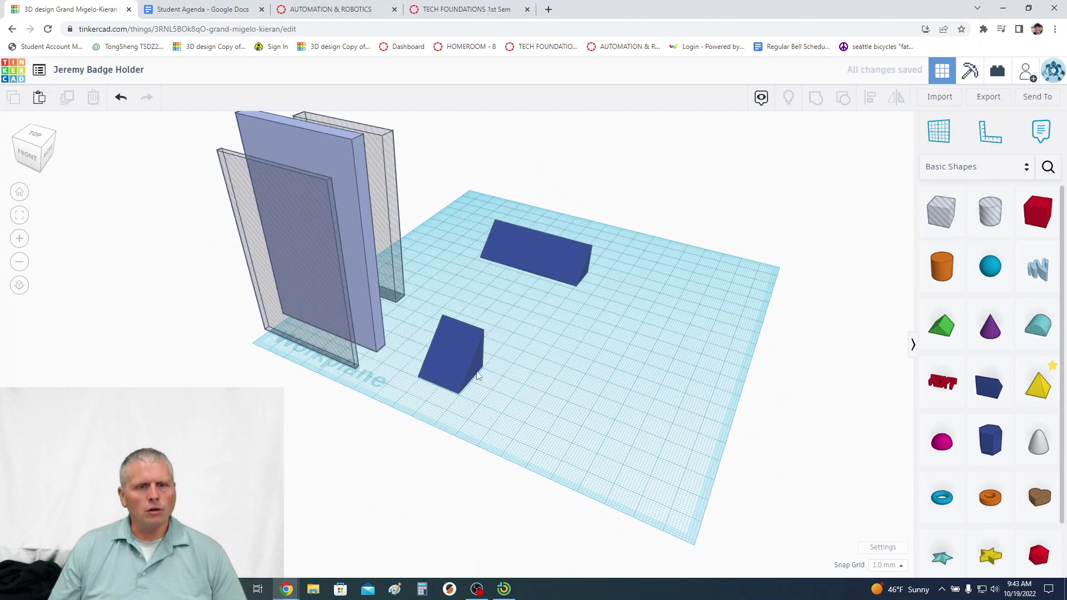
pyautogui.hotkey('ctrl', 'z')
# Rotate the new wedge by -90° about its vertical axis so its slope faces like the original wedge's.
pyautogui.click(462, 369)
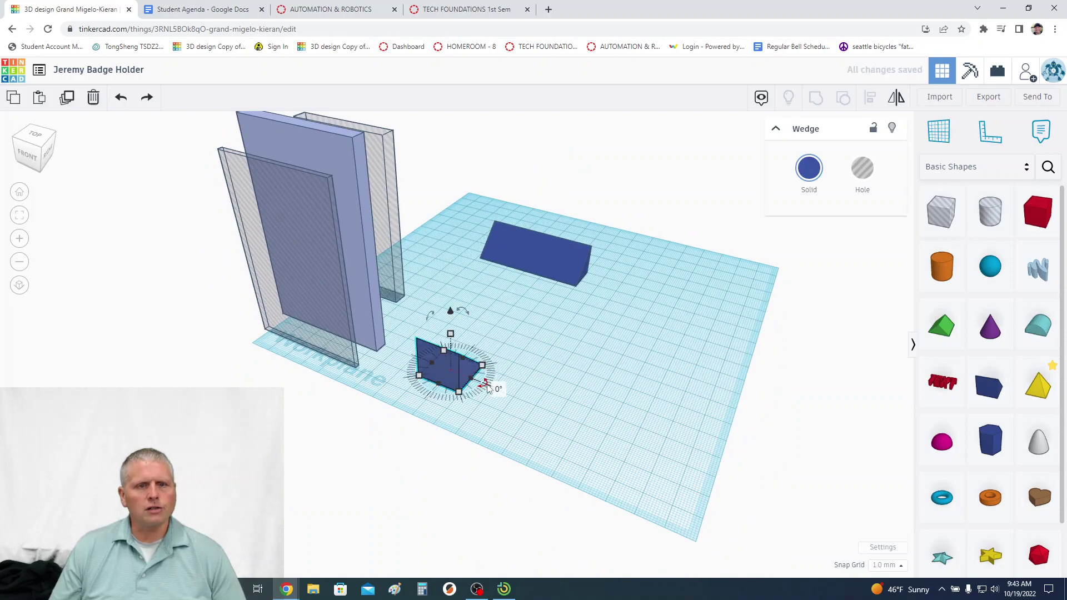
pyautogui.click(497, 389)
pyautogui.write('-90')
pyautogui.press('Return')
pyautogui.click(521, 385)
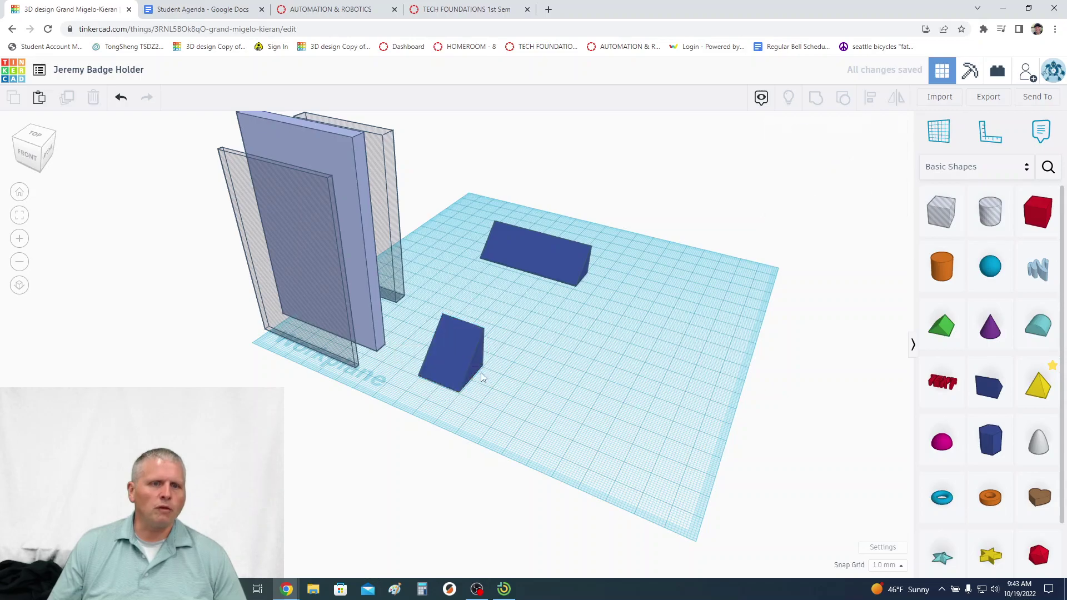
# Check the original wedge's footprint and set the new wedge's width to 58 mm and its depth to 16 mm.
pyautogui.click(445, 357)
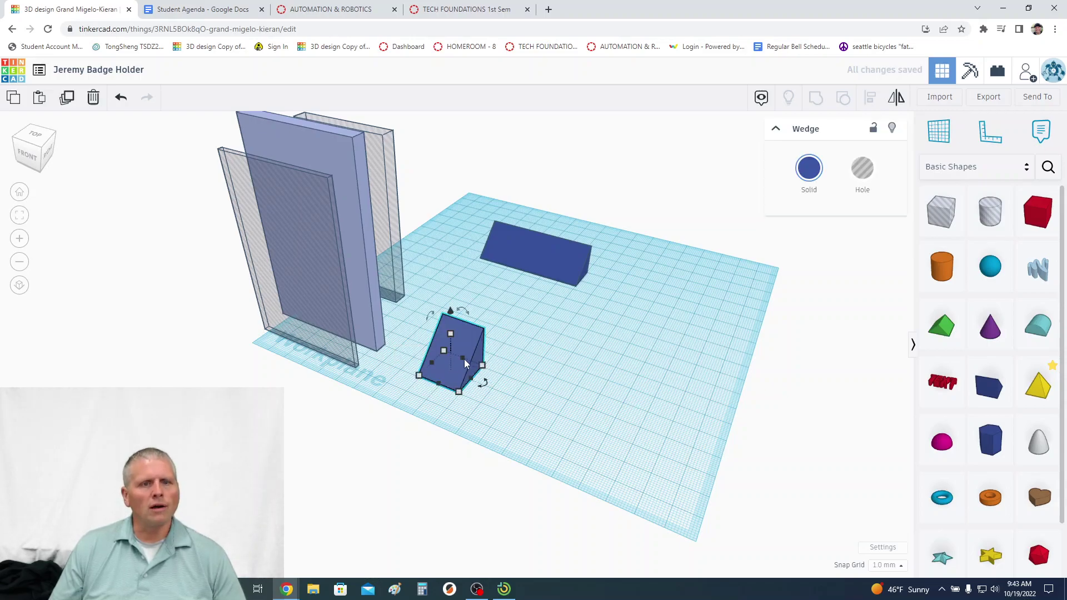
pyautogui.click(576, 284)
pyautogui.moveTo(576, 288)
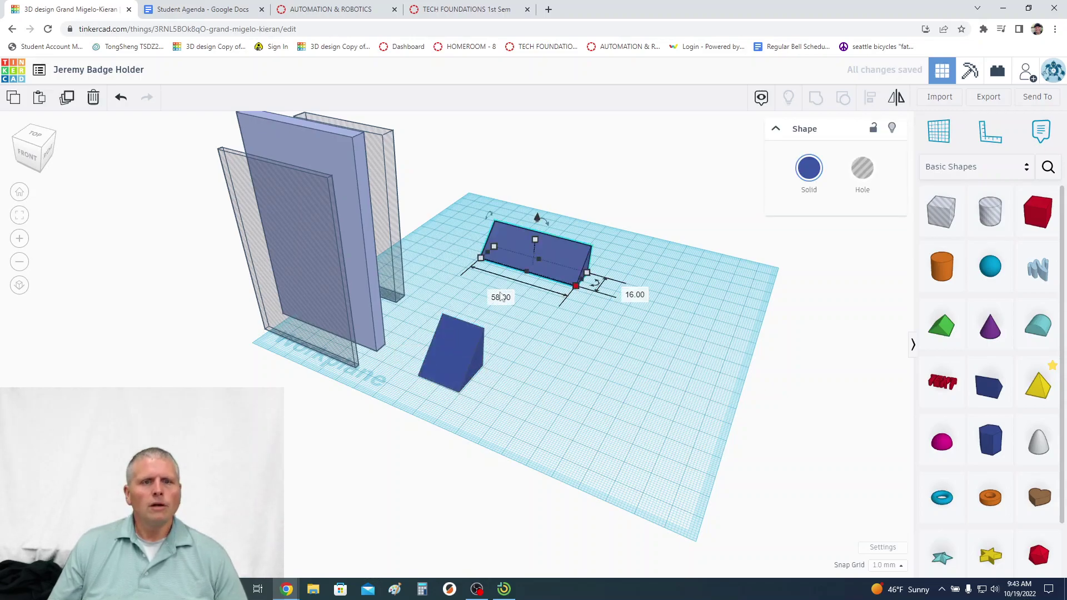
pyautogui.click(448, 375)
pyautogui.moveTo(459, 395)
pyautogui.click(407, 418)
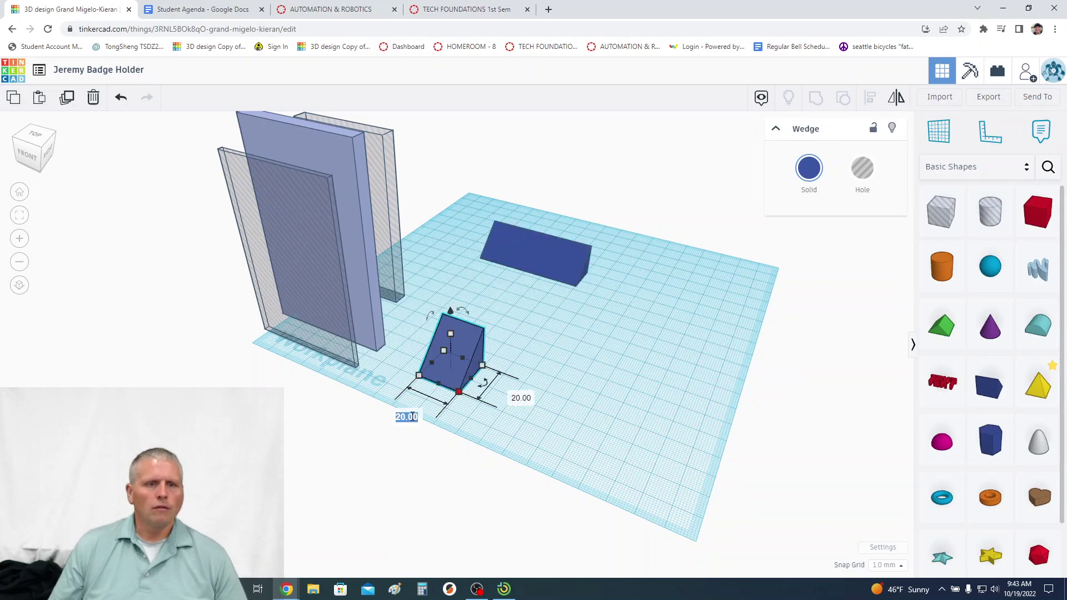
pyautogui.write('58')
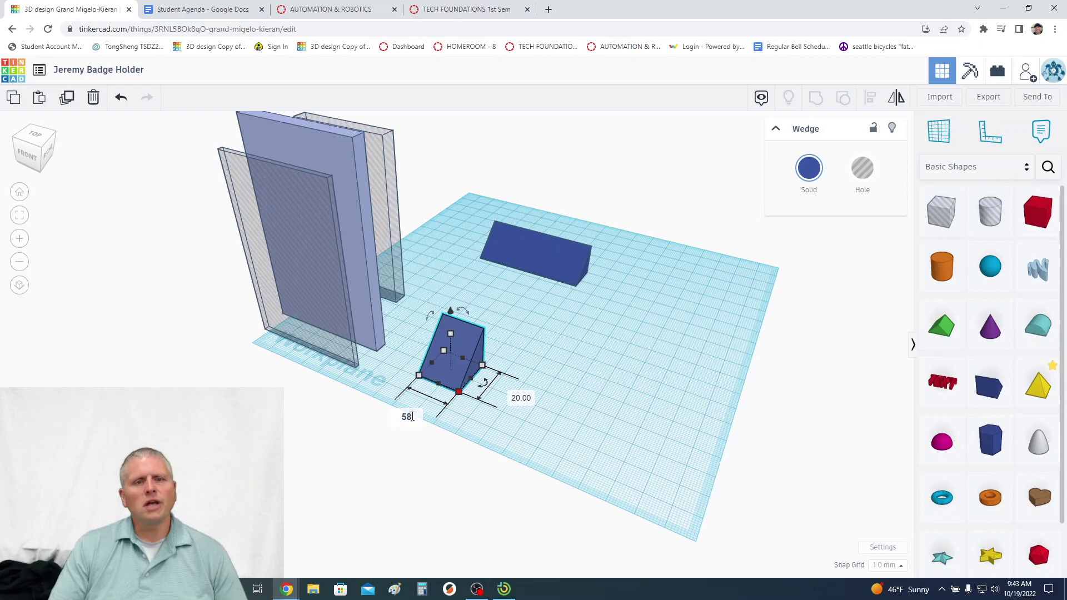
pyautogui.press('Tab')
pyautogui.write('16')
pyautogui.press('Tab')
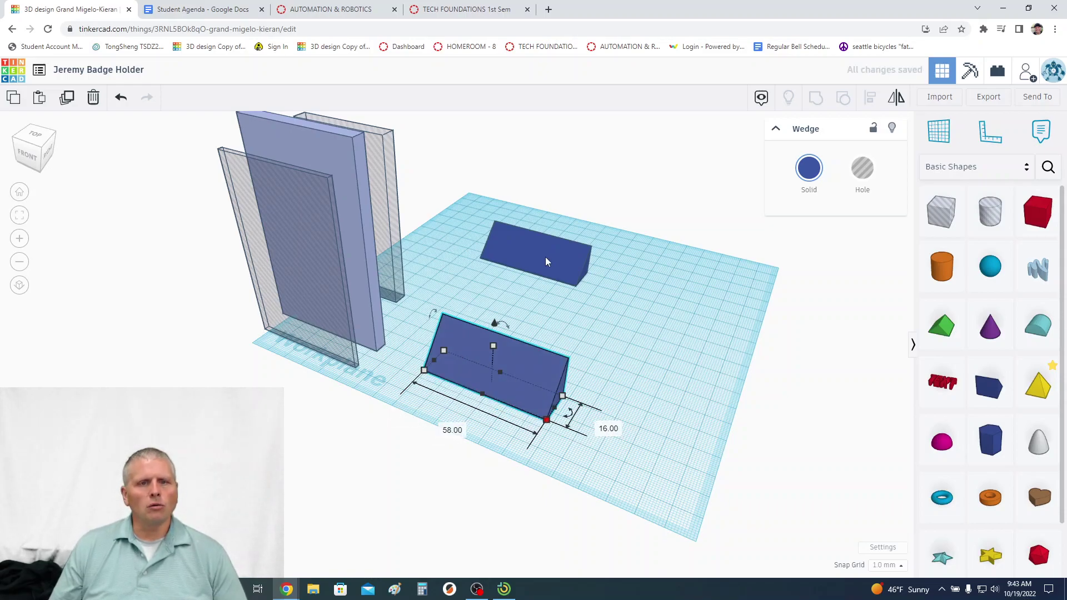
# Check the original wedge's height and set the new wedge's height to 16 mm.
pyautogui.click(534, 239)
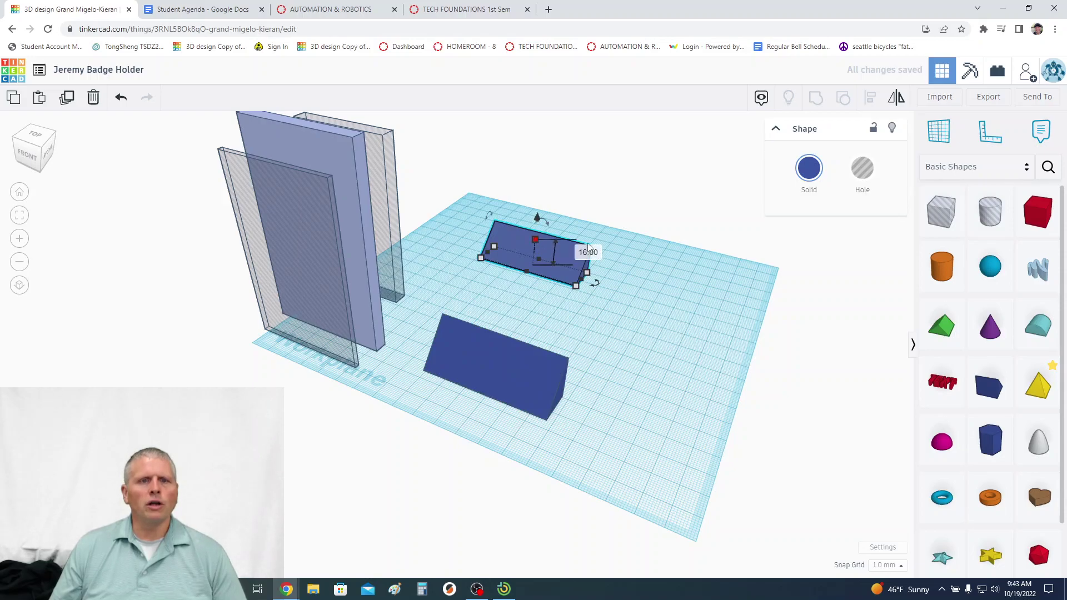
pyautogui.click(505, 350)
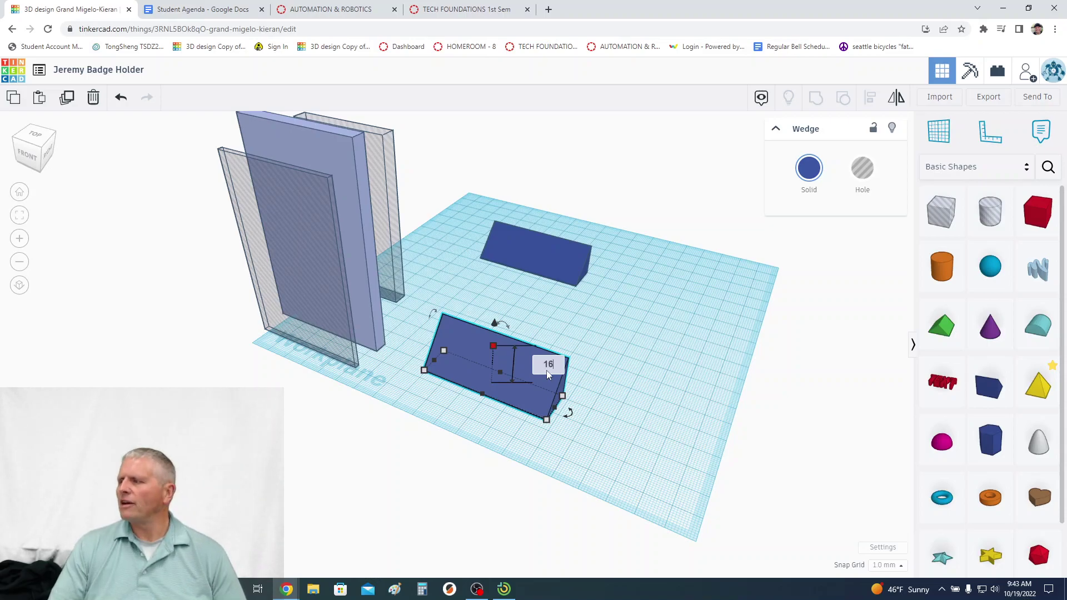
pyautogui.press('Return')
pyautogui.click(689, 403)
# Move the new wedge over next to the light blue plate and its hole plates.
pyautogui.moveTo(511, 393); pyautogui.dragTo(457, 385)
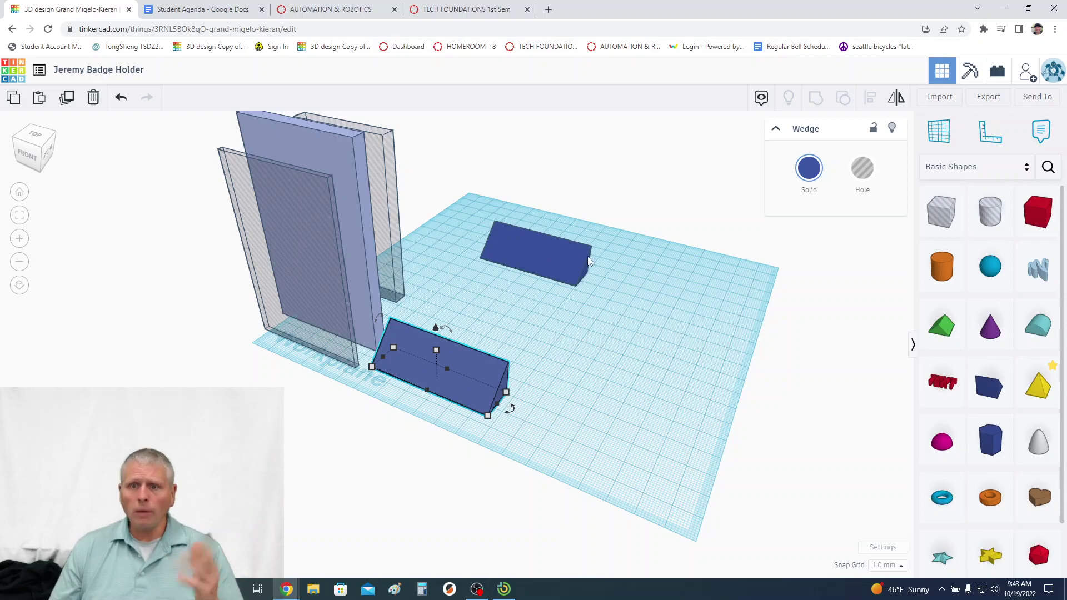
pyautogui.click(673, 320)
pyautogui.moveTo(665, 314); pyautogui.dragTo(693, 407, button='middle')
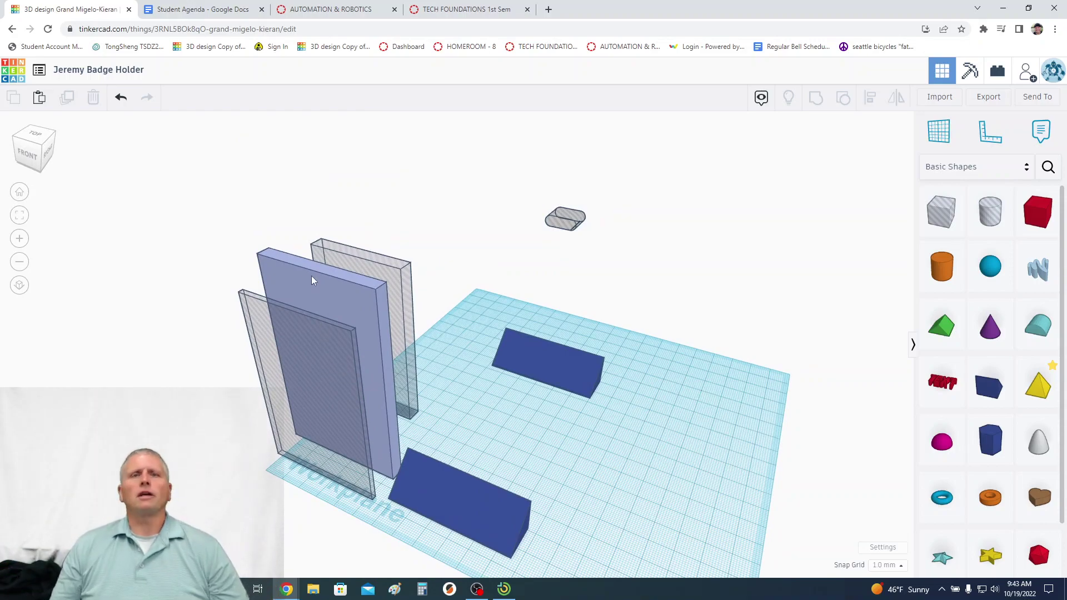
# Inspect the original strap slot and add a new box hole to the workplane beside the front wedge.
pyautogui.click(572, 225)
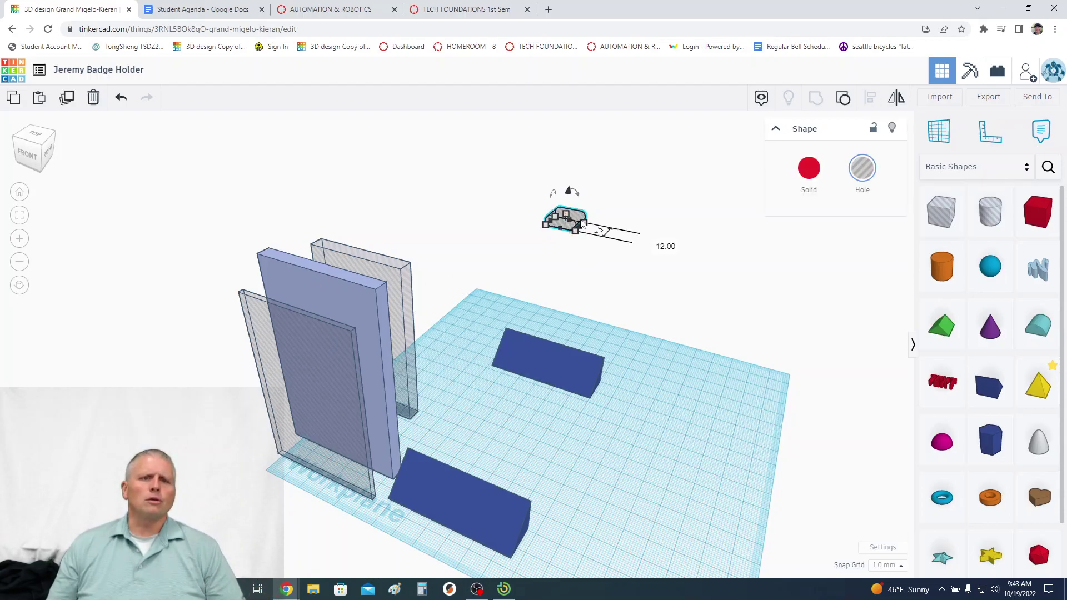
pyautogui.moveTo(650, 309)
pyautogui.mouseDown(button='right')
pyautogui.moveTo(672, 315)
pyautogui.moveTo(658, 314)
pyautogui.mouseUp(button='right')
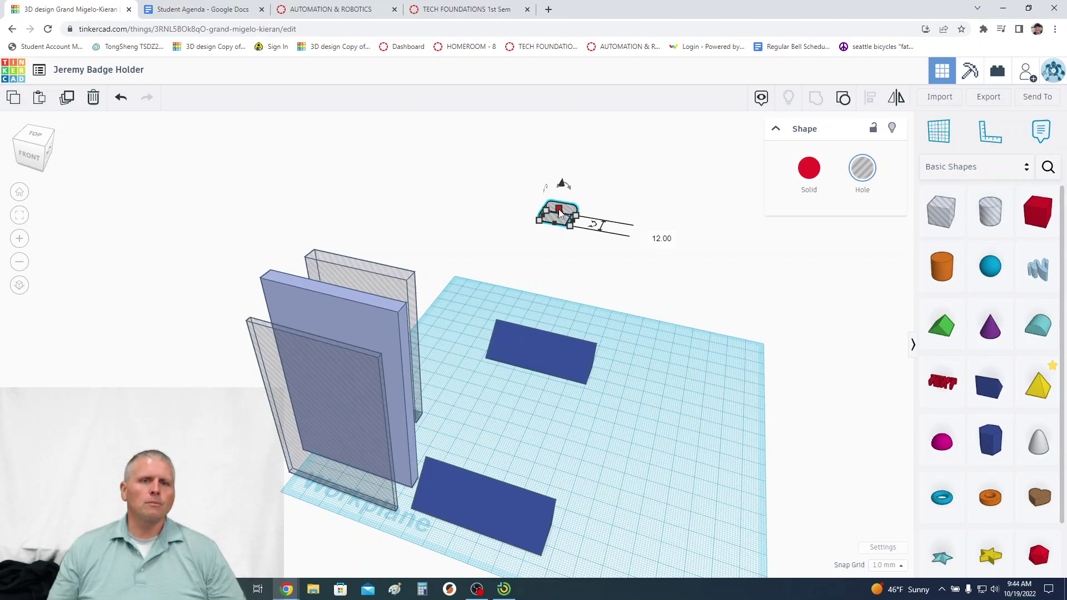
pyautogui.click(568, 232)
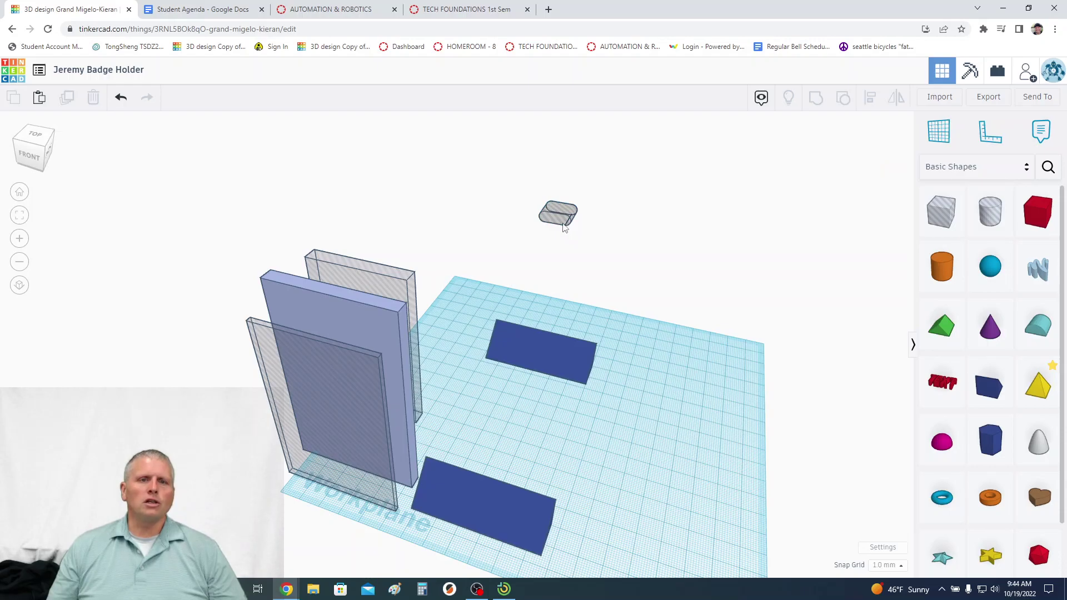
pyautogui.click(565, 224)
pyautogui.click(859, 278)
pyautogui.moveTo(939, 222); pyautogui.dragTo(634, 480)
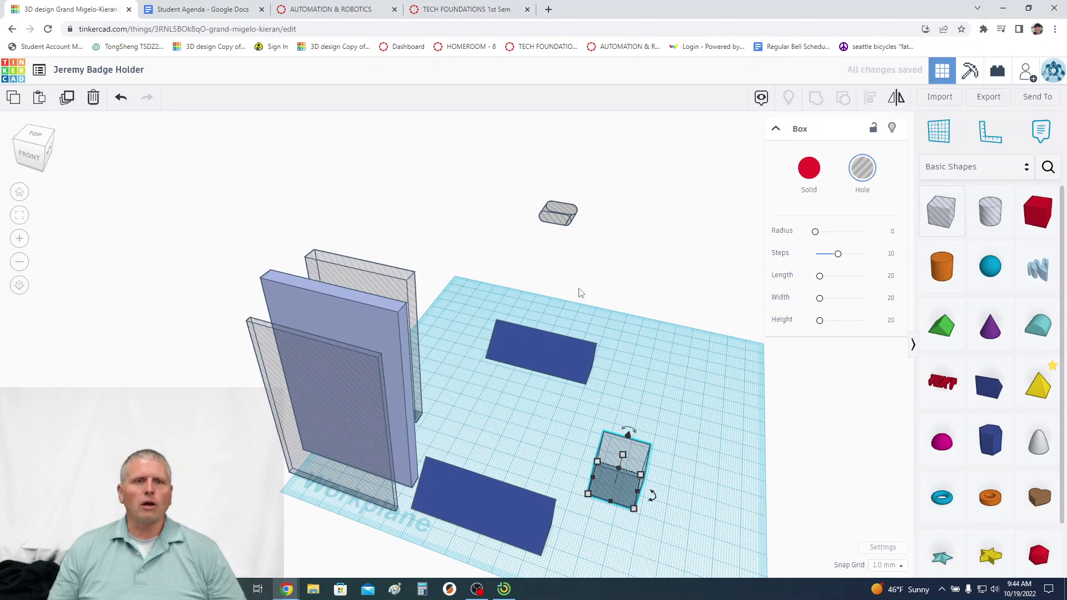
# Check the original strap slot's footprint and set the new box hole's width to 15 mm and its depth to 12 mm.
pyautogui.click(560, 216)
pyautogui.moveTo(570, 226)
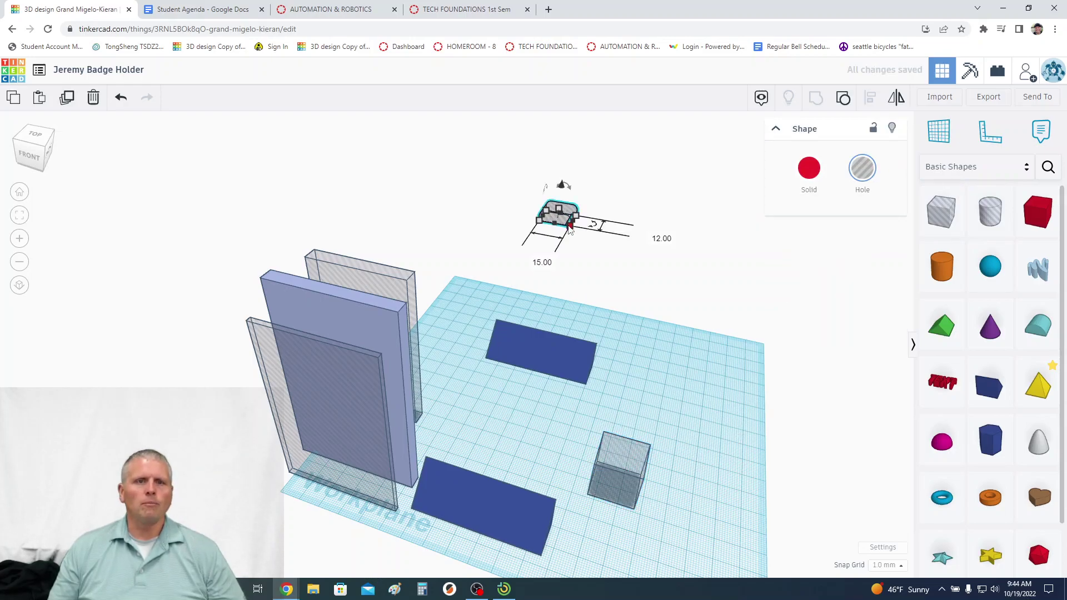
pyautogui.click(629, 465)
pyautogui.moveTo(634, 510)
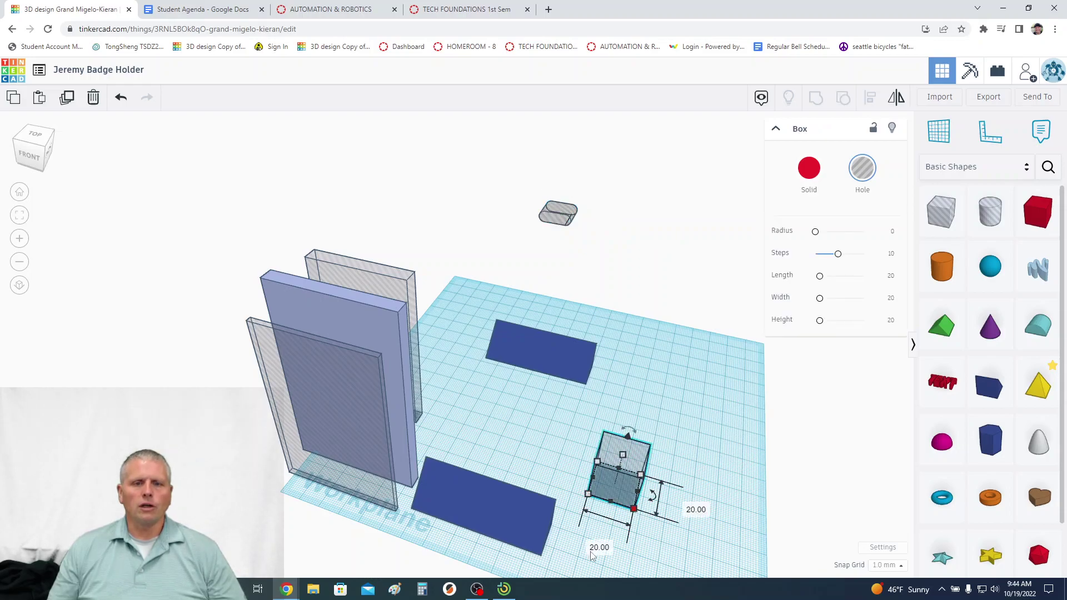
pyautogui.click(598, 548)
pyautogui.write('15')
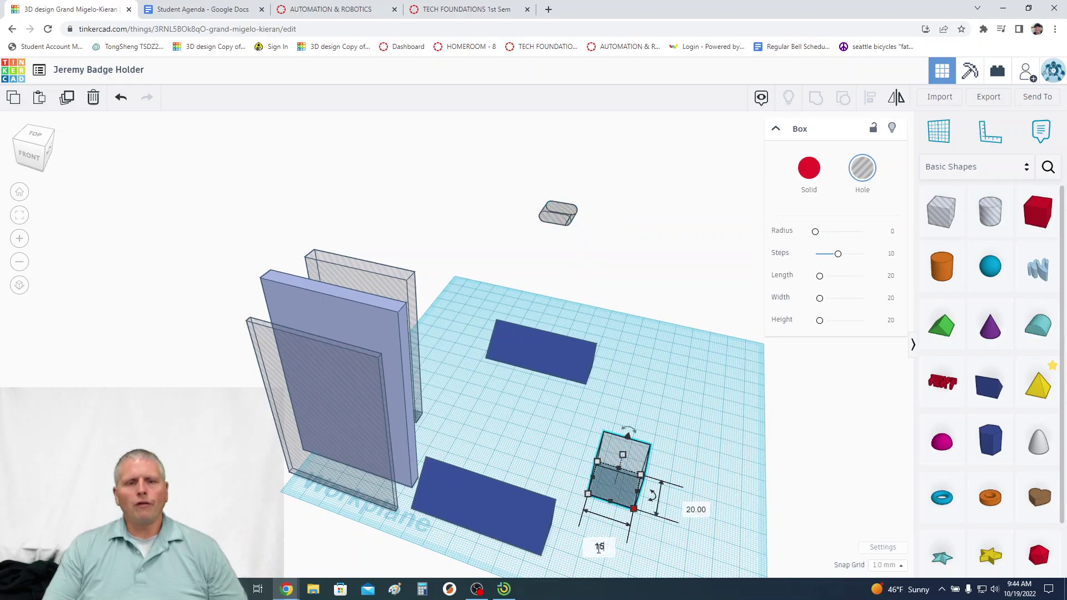
pyautogui.press('Tab')
pyautogui.write('12')
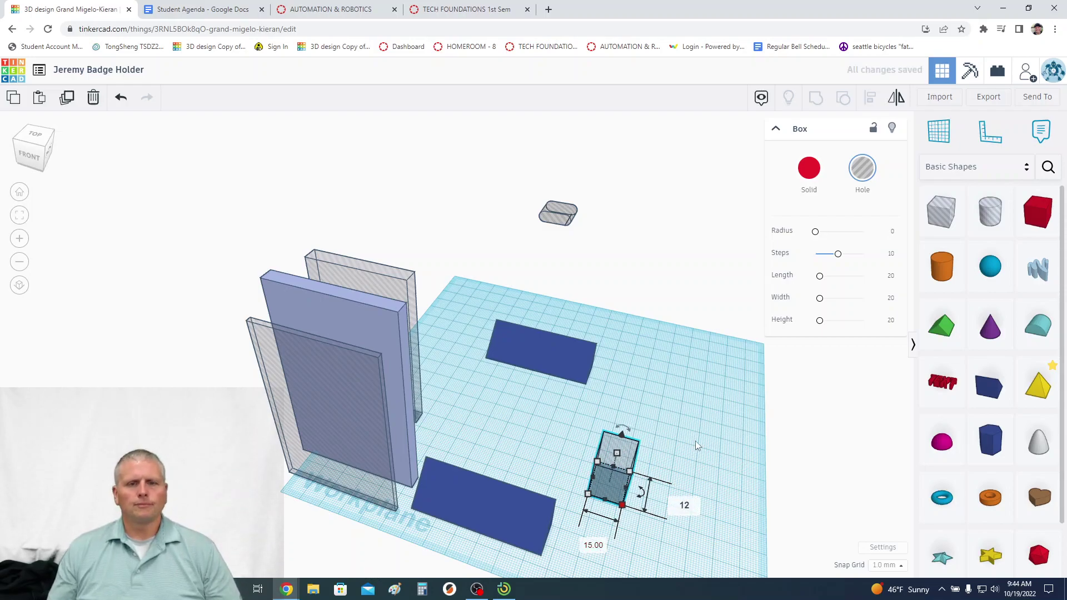
pyautogui.press('Return')
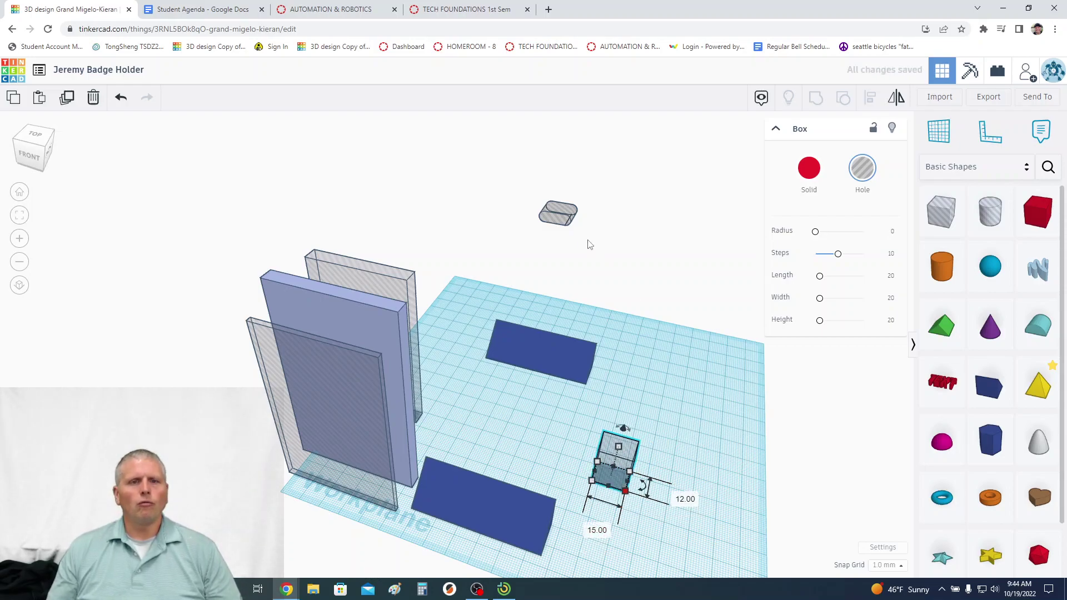
# Check the original strap slot's height and set the new box hole's height to 5 mm.
pyautogui.click(556, 220)
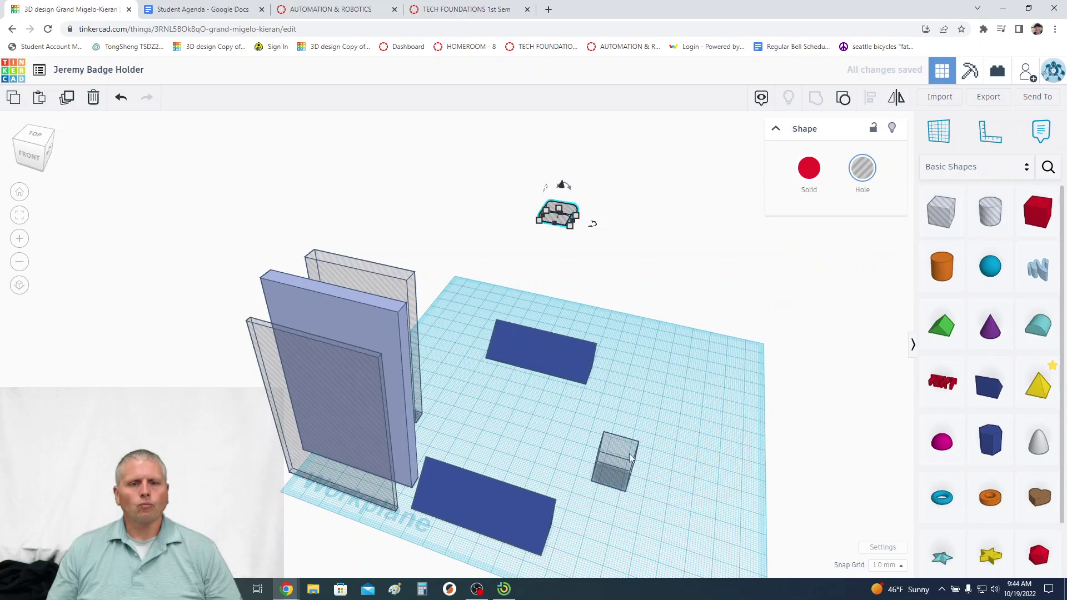
pyautogui.click(619, 450)
pyautogui.click(554, 219)
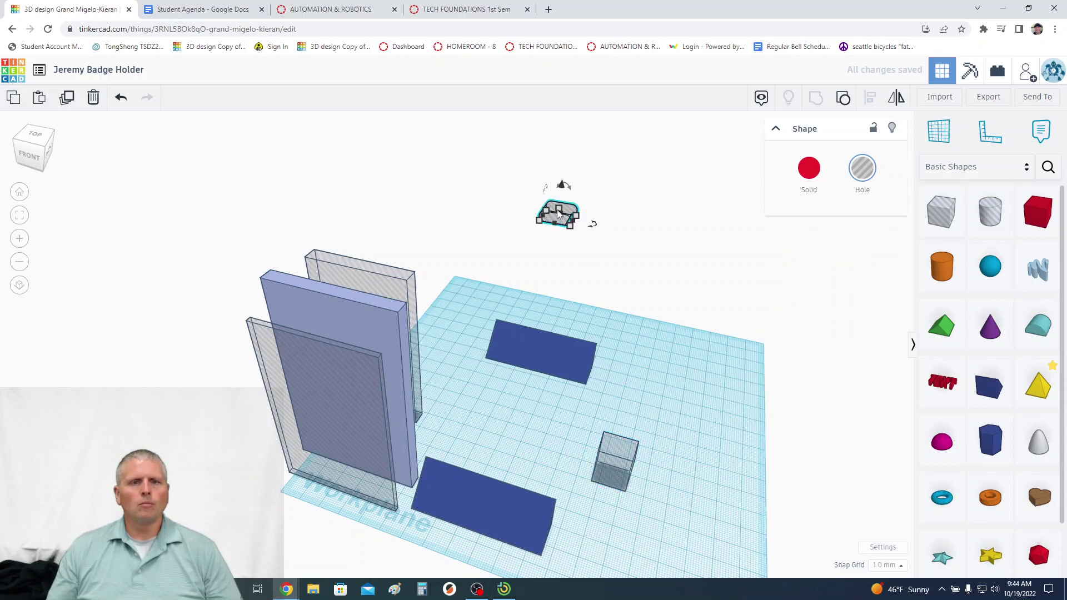
pyautogui.click(617, 449)
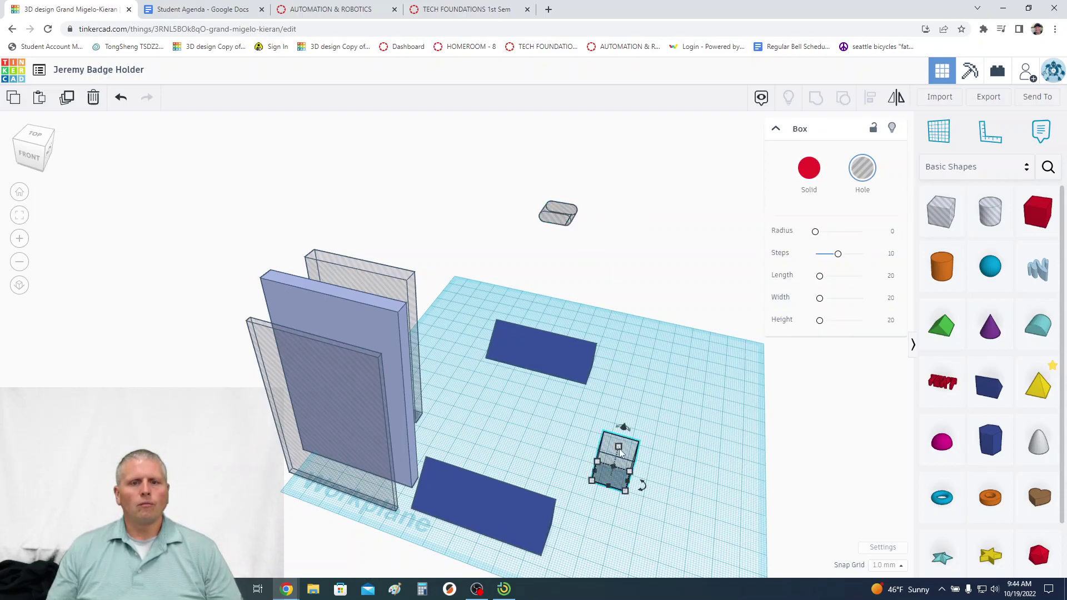
pyautogui.click(667, 462)
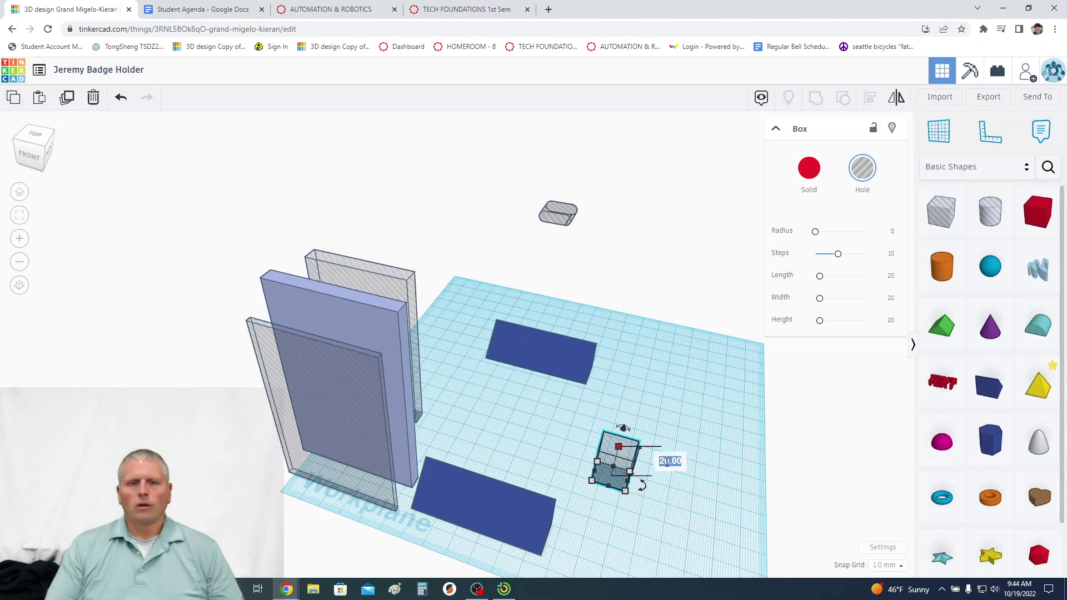
pyautogui.write('5')
pyautogui.press('Return')
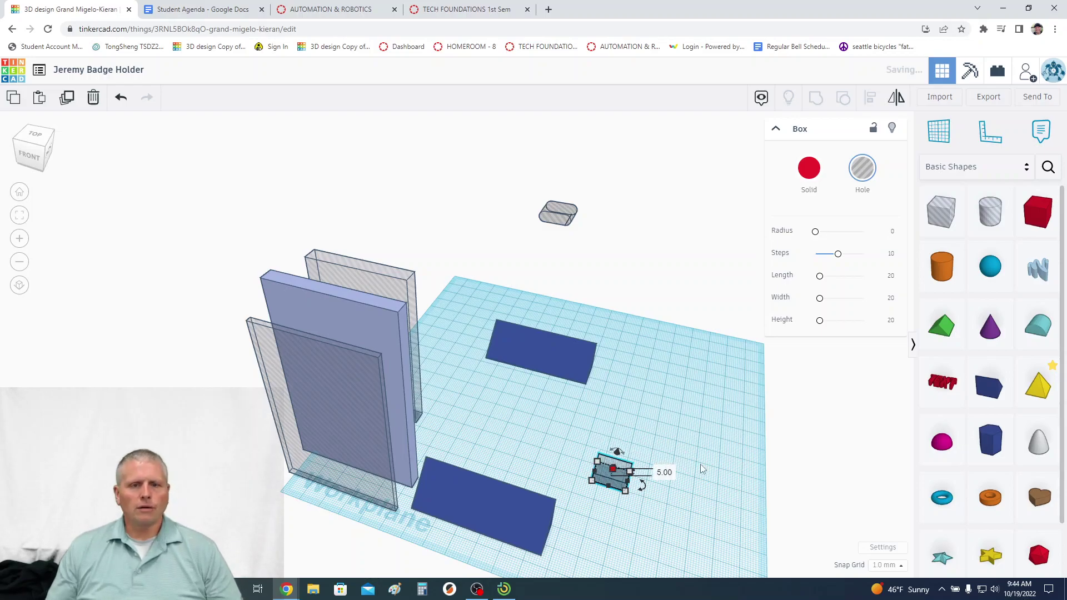
# Delete the original floating strap slot and the original wedge behind the new one.
pyautogui.click(708, 512)
pyautogui.moveTo(708, 512); pyautogui.dragTo(662, 361, button='right')
pyautogui.moveTo(521, 207); pyautogui.dragTo(586, 265)
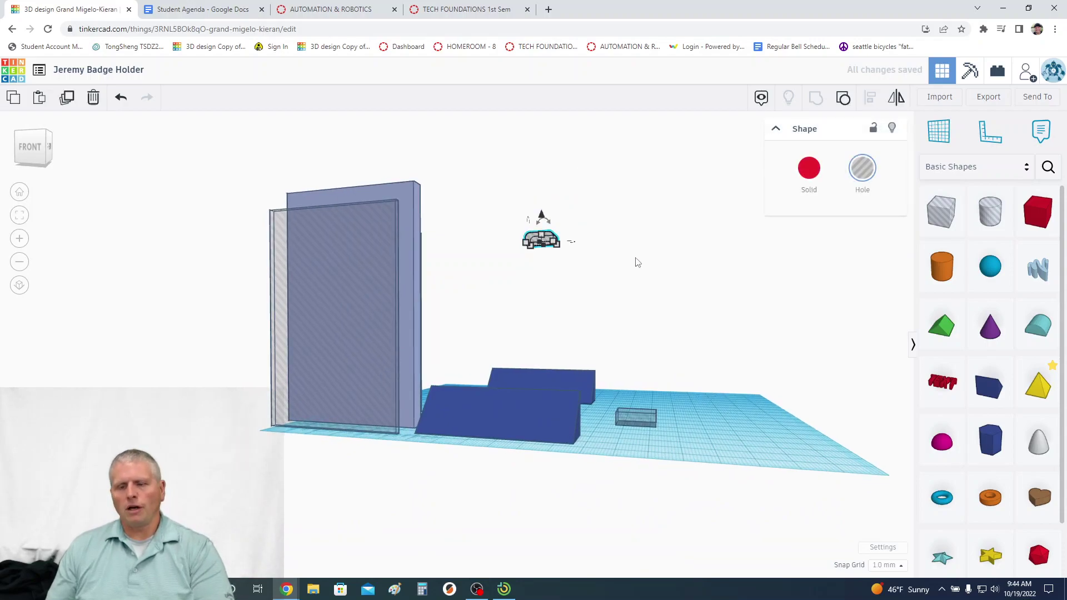
pyautogui.press('Delete')
pyautogui.click(572, 380)
pyautogui.press('Delete')
# Move the wedge about 32 mm away from the plates and place the small box hole at its far end.
pyautogui.moveTo(630, 283); pyautogui.dragTo(637, 383, button='right')
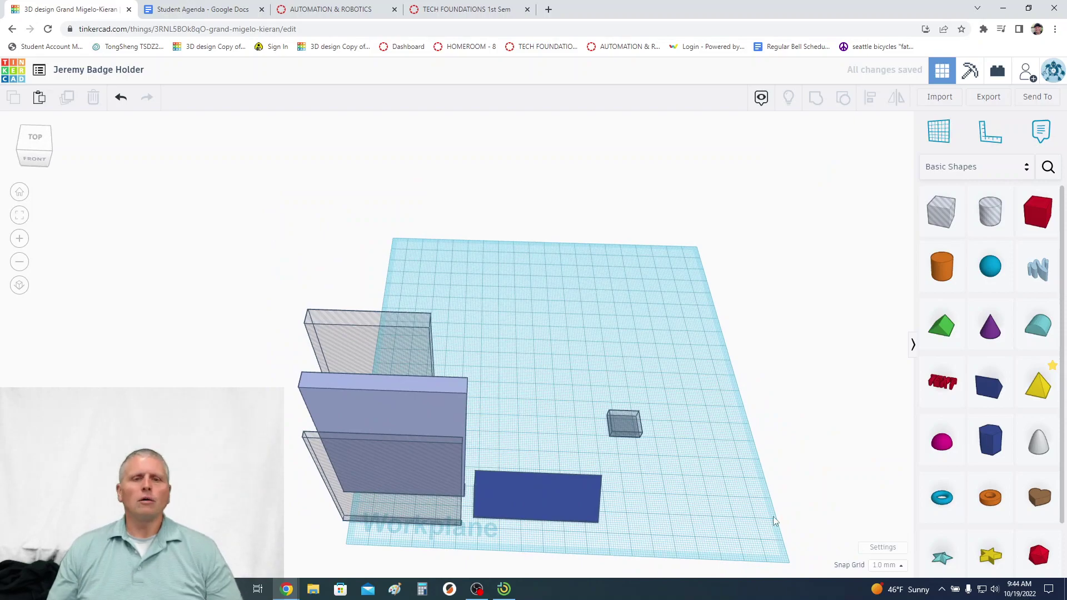
pyautogui.moveTo(547, 500); pyautogui.dragTo(616, 494)
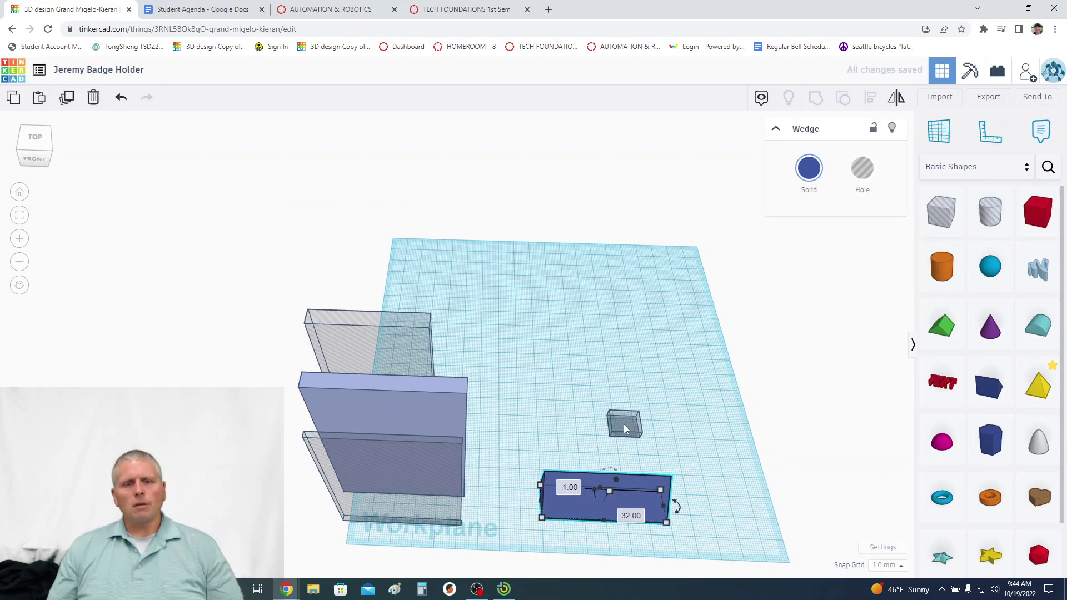
pyautogui.moveTo(643, 424); pyautogui.dragTo(734, 483)
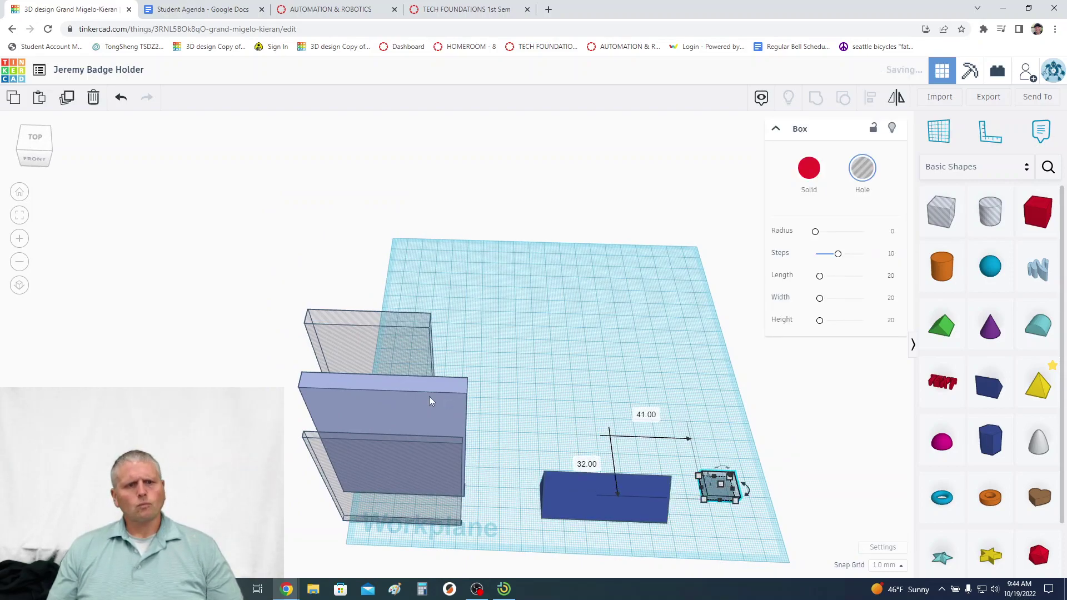
pyautogui.click(600, 391)
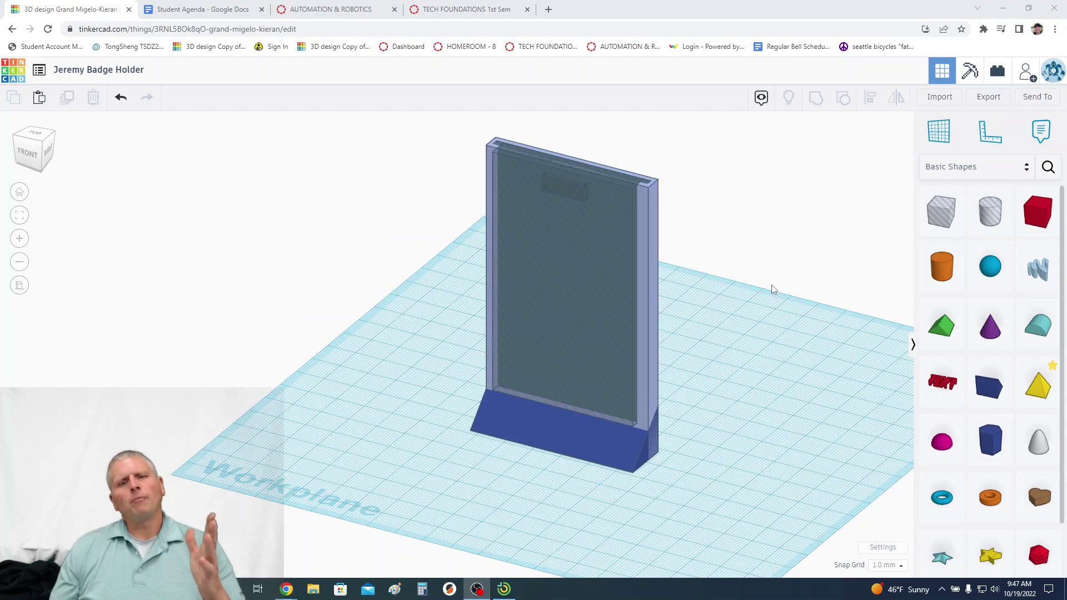
# Group all five parts of the assembled badge holder into one shape and view the result from the front and side.
pyautogui.moveTo(419, 130); pyautogui.dragTo(769, 524)
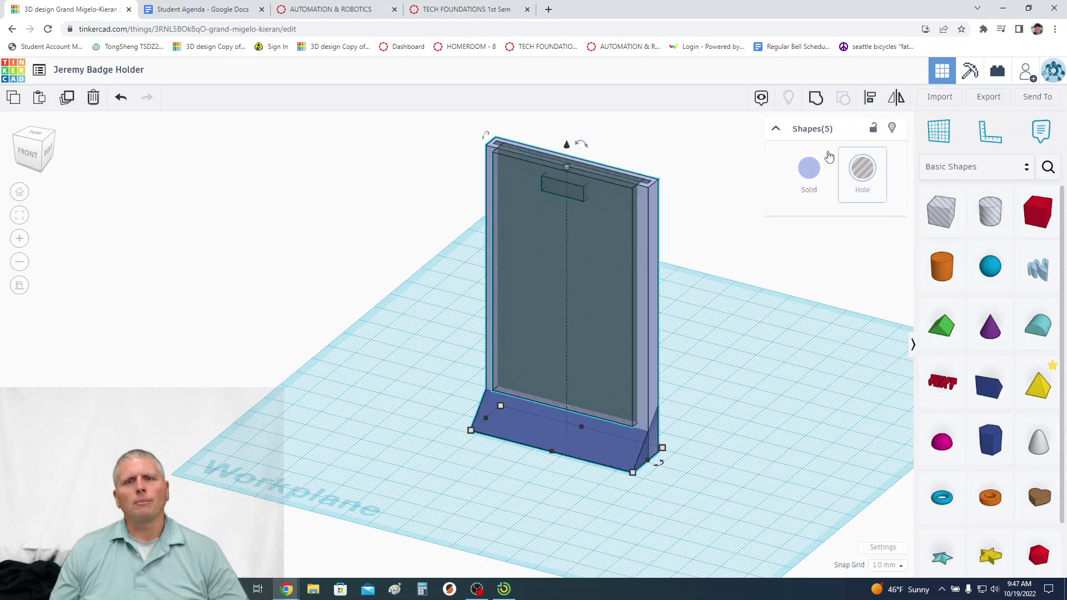
pyautogui.click(816, 98)
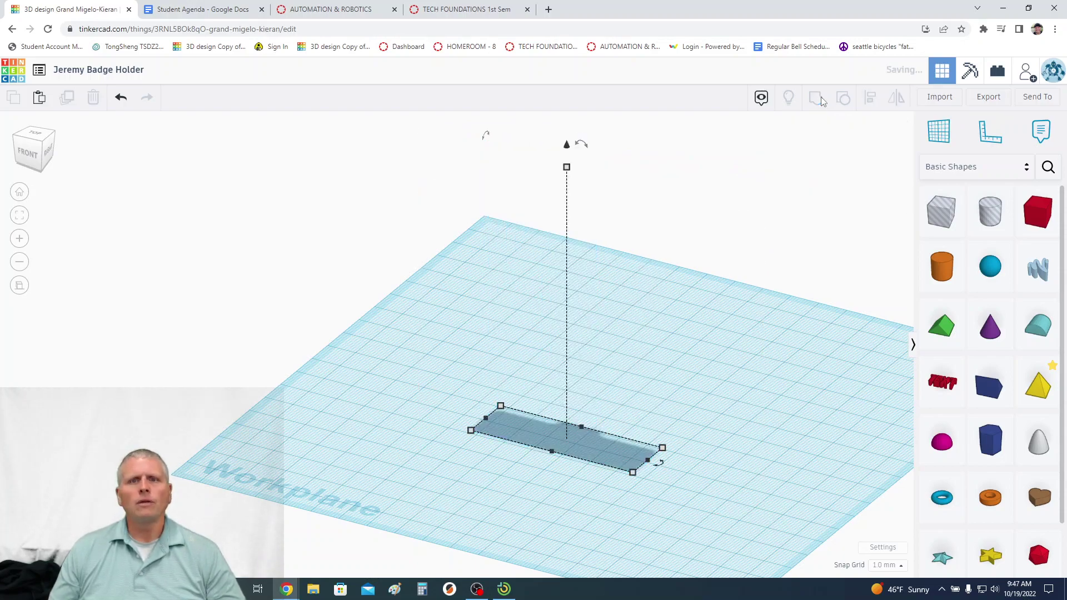
pyautogui.moveTo(721, 388); pyautogui.dragTo(755, 395, button='right')
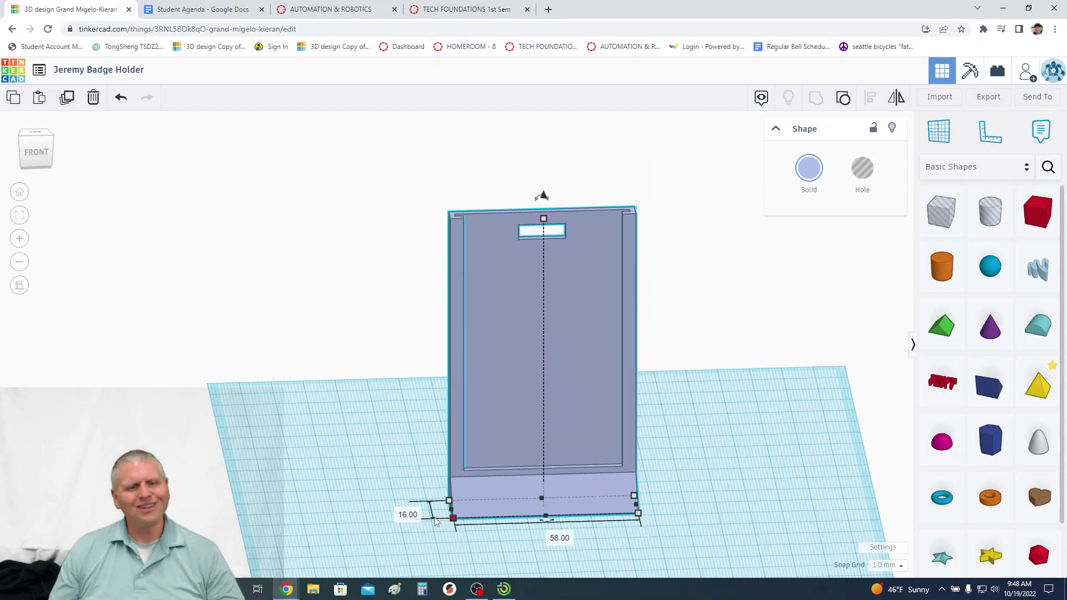
pyautogui.moveTo(407, 415); pyautogui.dragTo(294, 412, button='right')
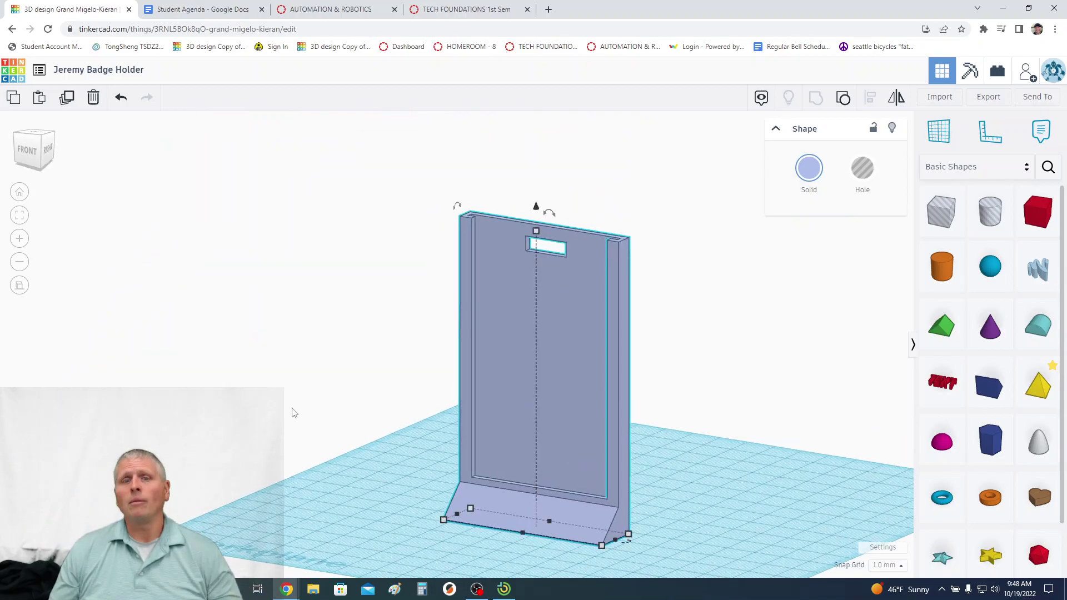